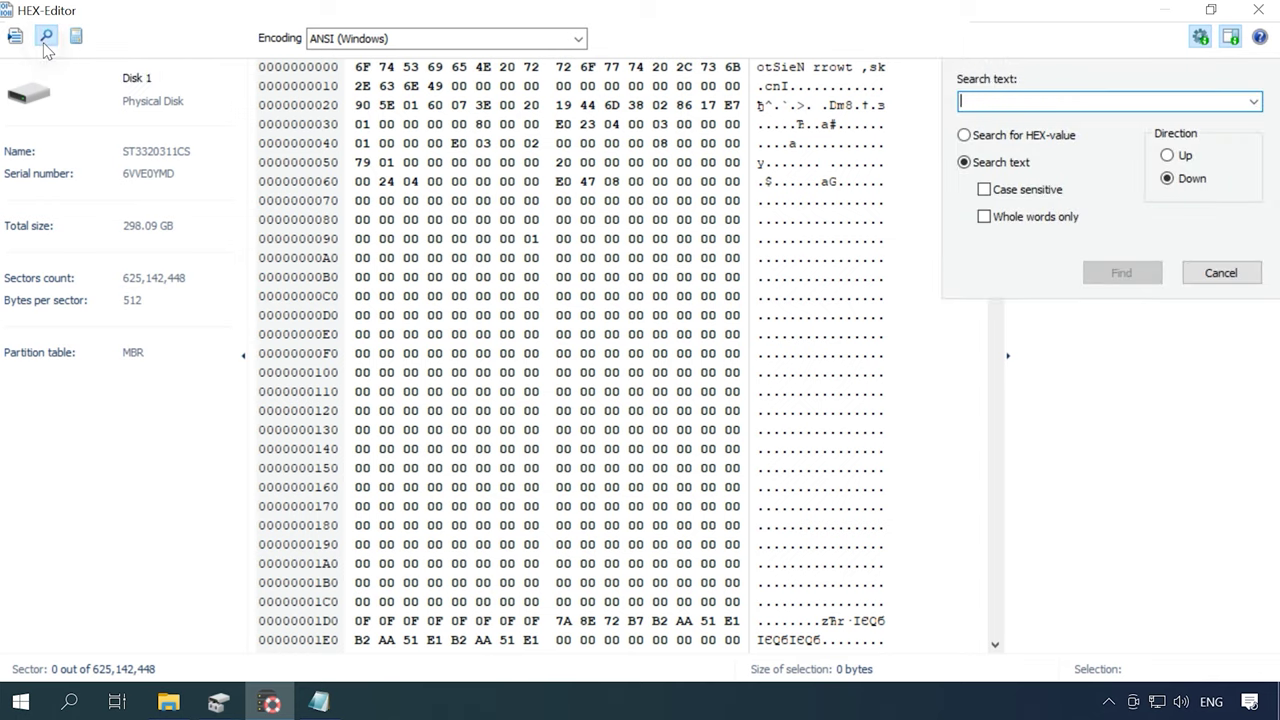
Search Disk 1 downward for the HEX value 33c08ed0 bc007c8e c08ed8be 007cbf00, stop the search and close the HEX-Editor
{"action": "right_click", "coordinate": [1036, 106]}
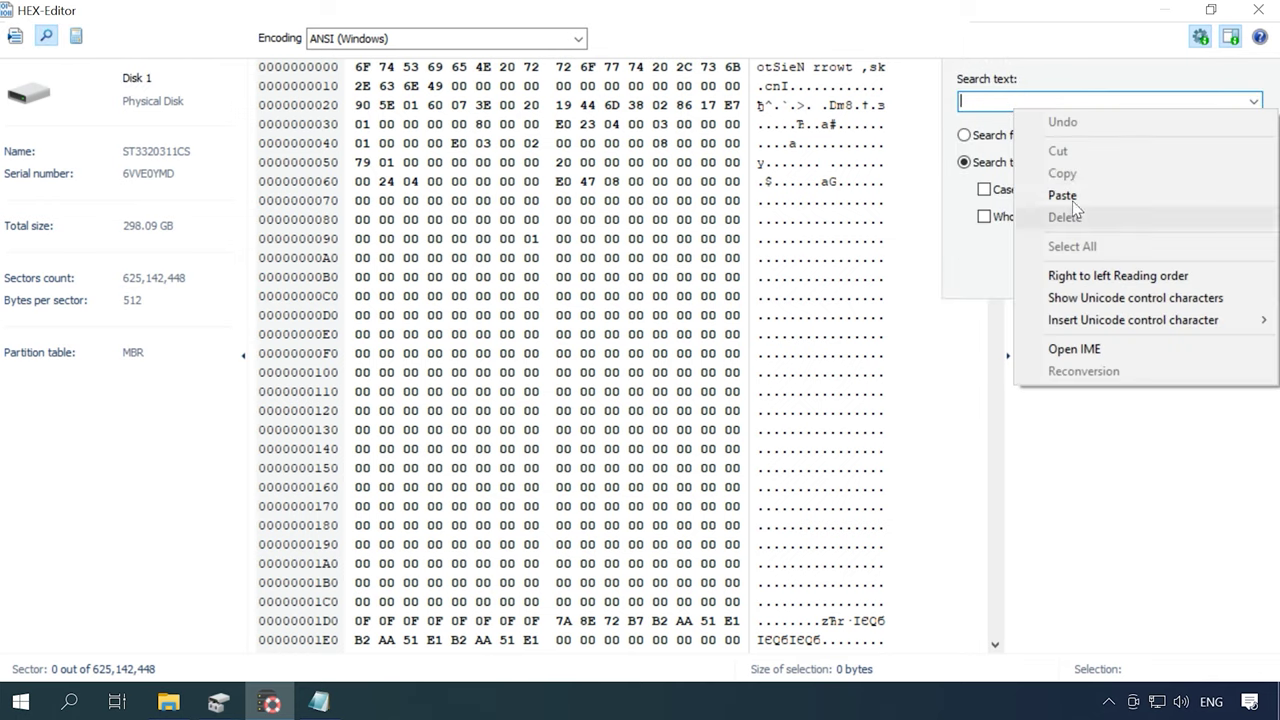
{"action": "left_click", "coordinate": [1055, 193]}
{"action": "left_click", "coordinate": [994, 140]}
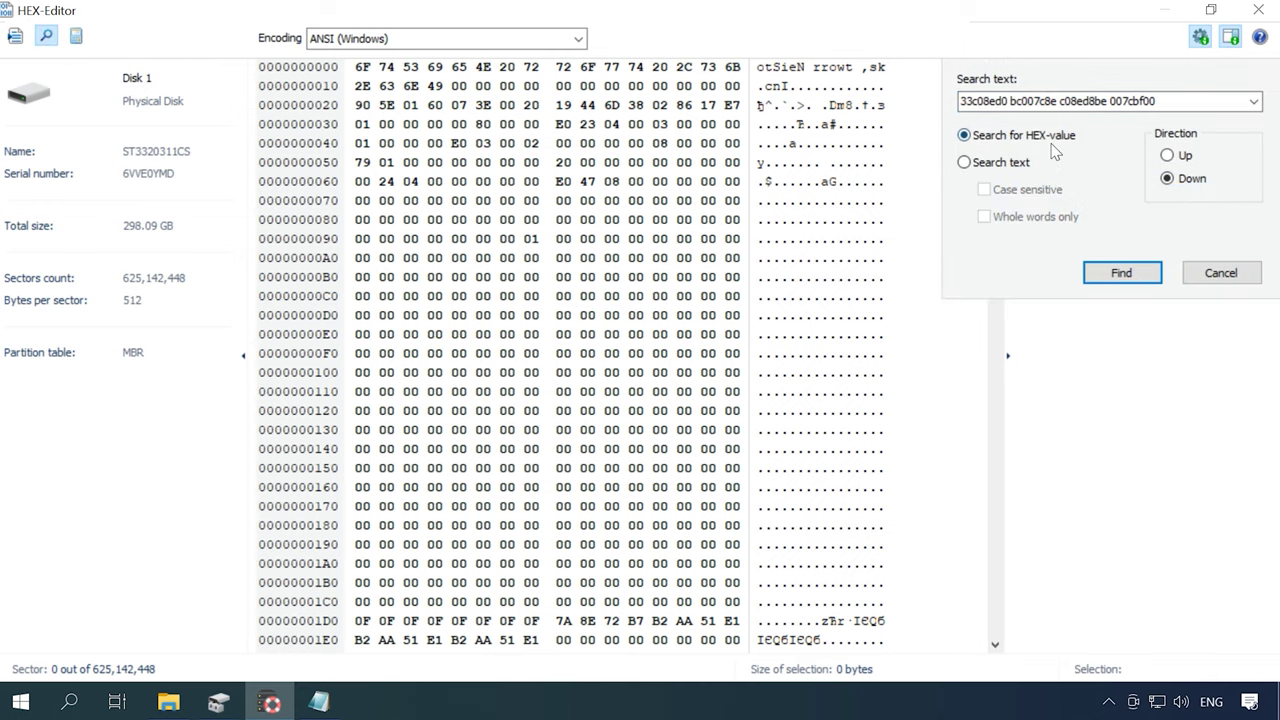
{"action": "left_click", "coordinate": [1120, 272]}
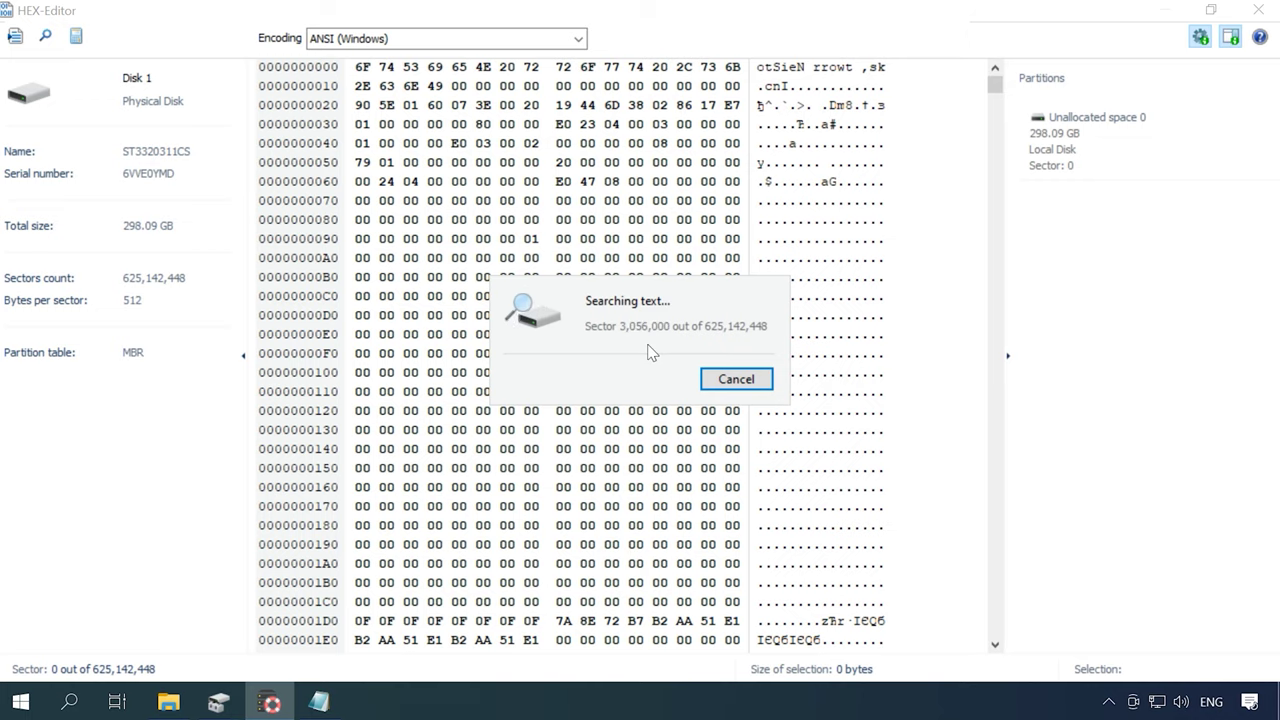
{"action": "left_click", "coordinate": [733, 381]}
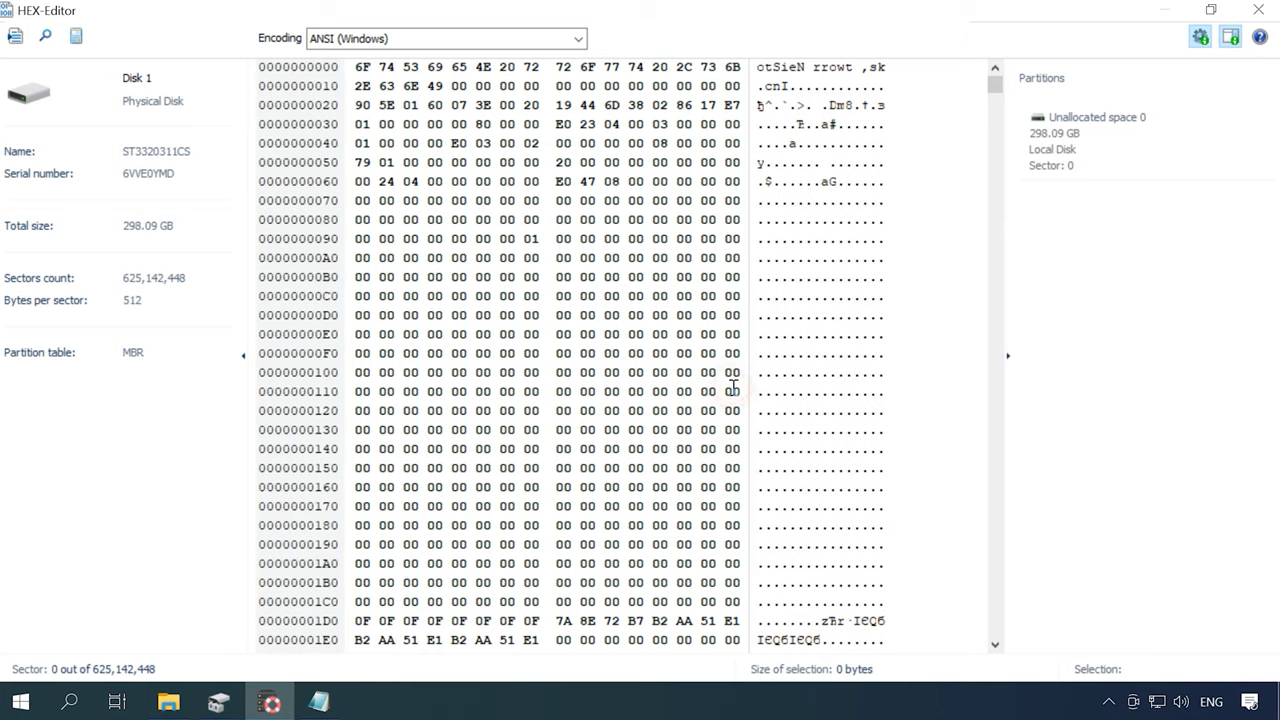
{"action": "left_click", "coordinate": [1256, 10]}
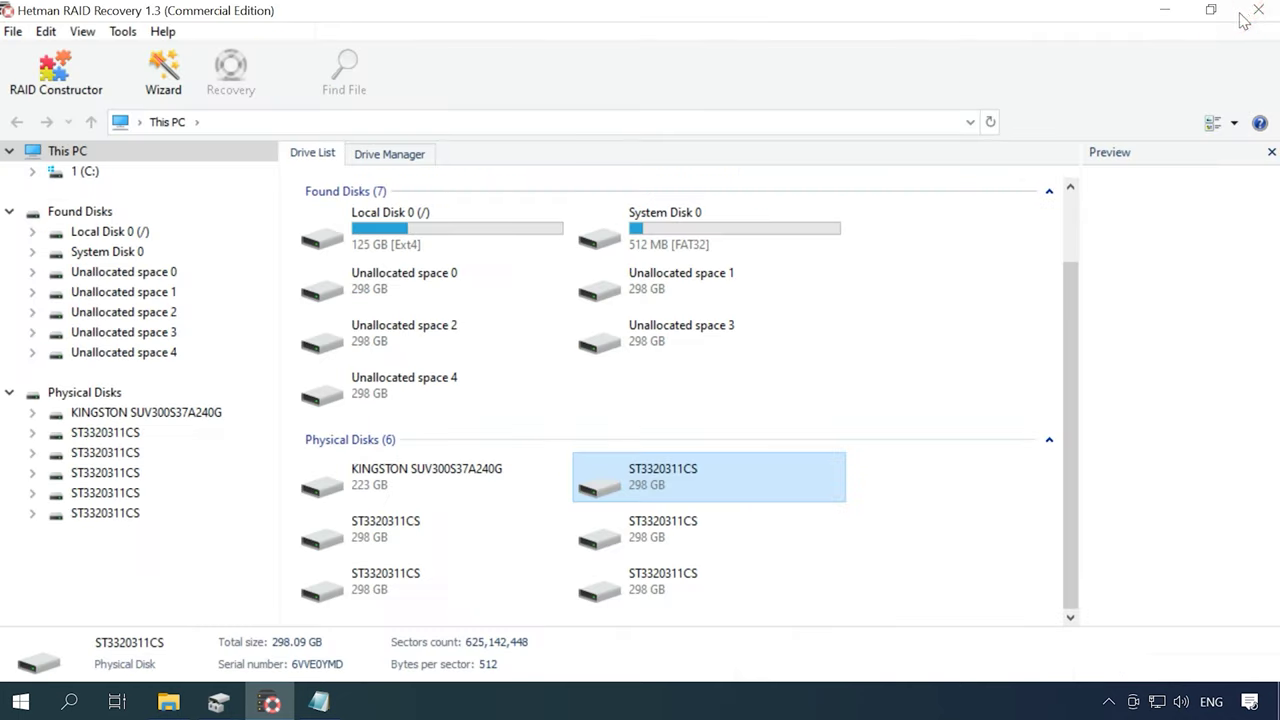
In signature.txt in Notepad, copy the first block d08ec033 of the inverted D-Link MBR signature
{"action": "left_click", "coordinate": [318, 702]}
{"action": "left_click_drag", "start_coordinate": [65, 172], "coordinate": [5, 170]}
{"action": "right_click", "coordinate": [12, 178]}
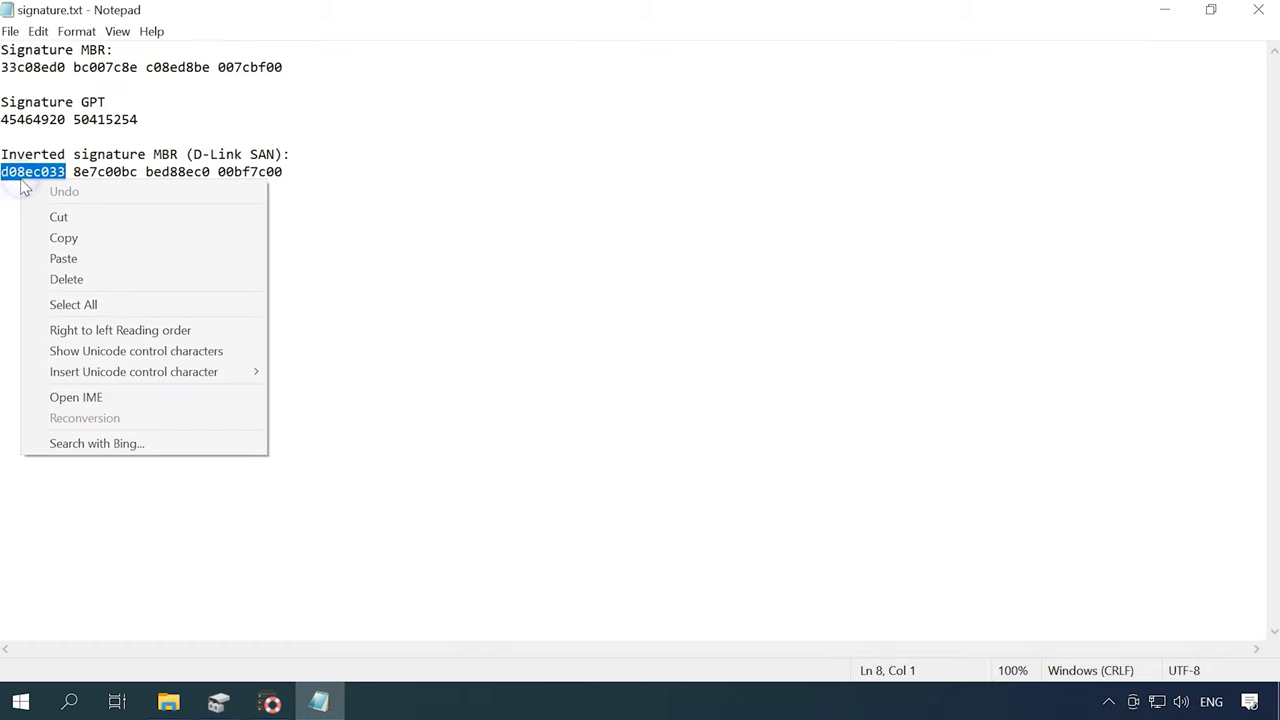
{"action": "left_click", "coordinate": [80, 240]}
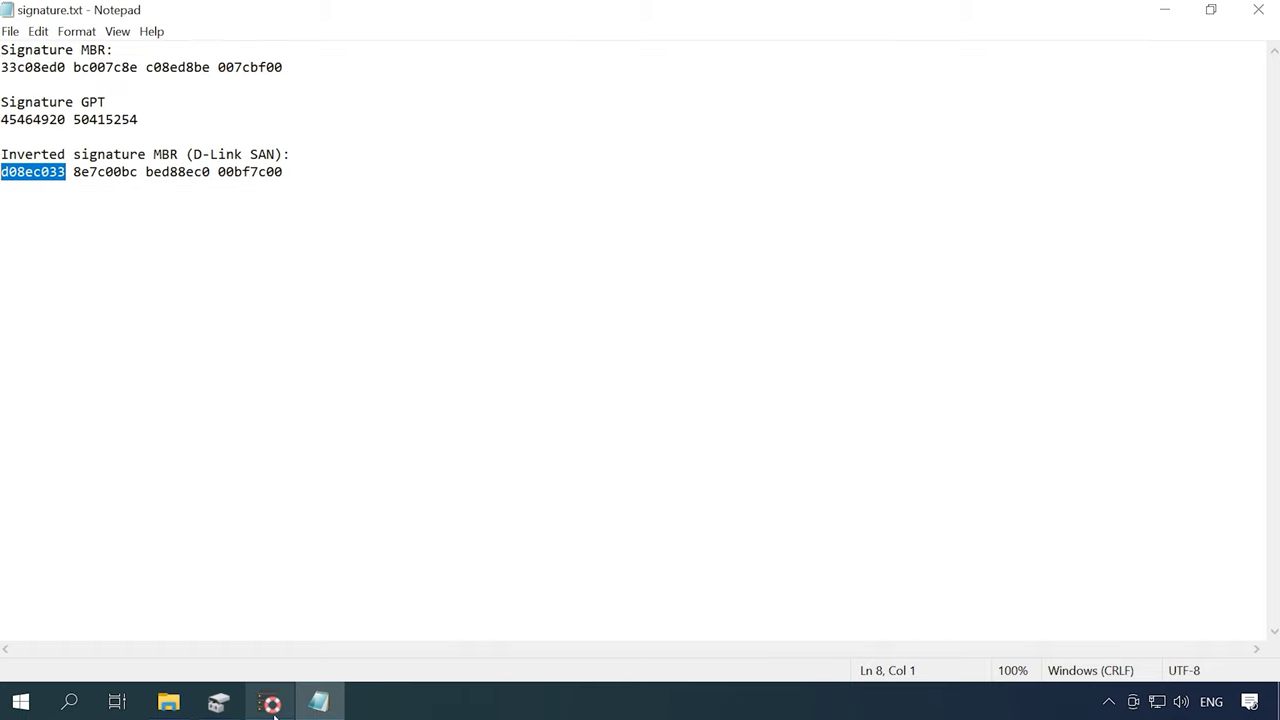
Switch to Hetman RAID Recovery and open the third ST3320311CS physical disk (Disk 3) in the HEX-Editor
{"action": "left_click", "coordinate": [270, 702]}
{"action": "left_click", "coordinate": [638, 546]}
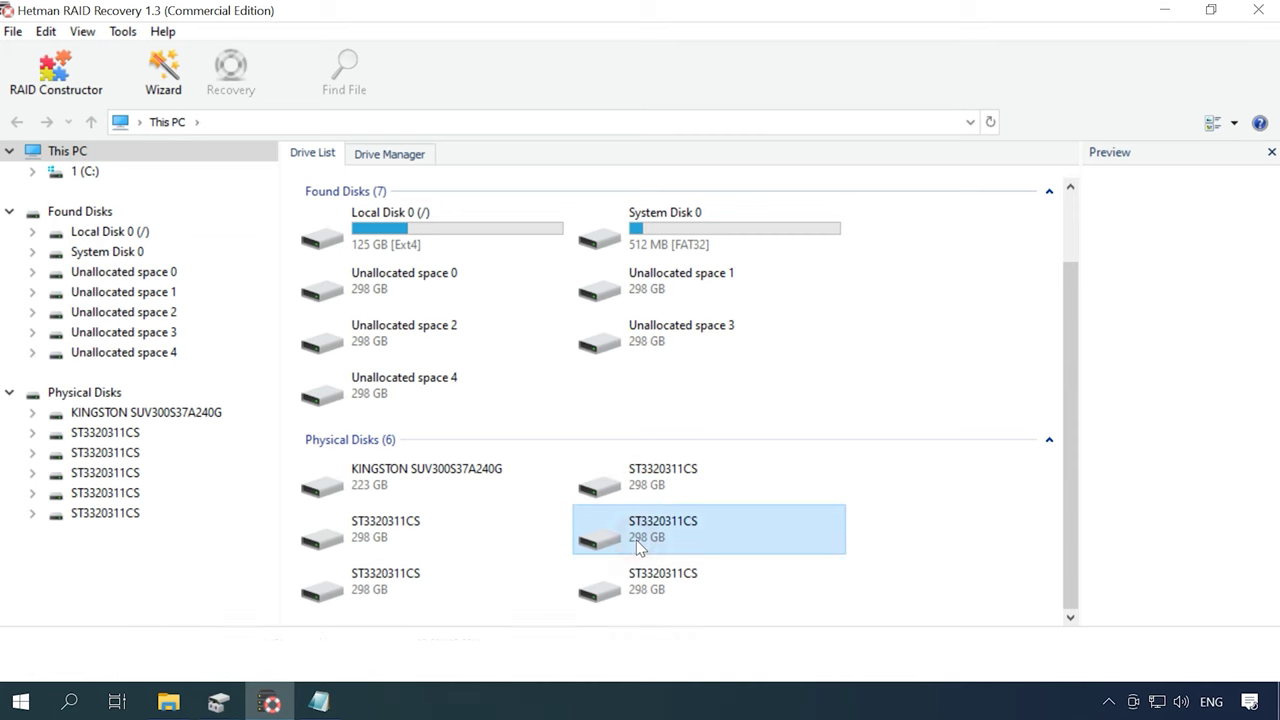
{"action": "right_click", "coordinate": [686, 538]}
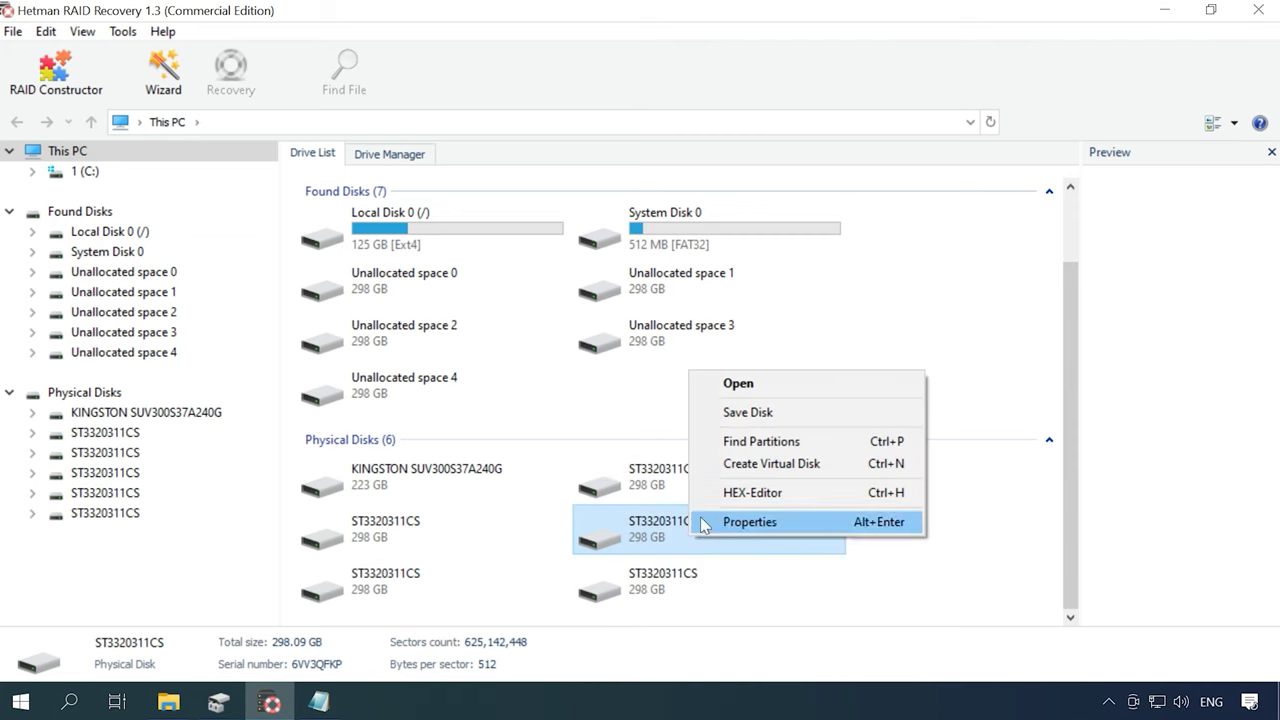
{"action": "left_click", "coordinate": [756, 493]}
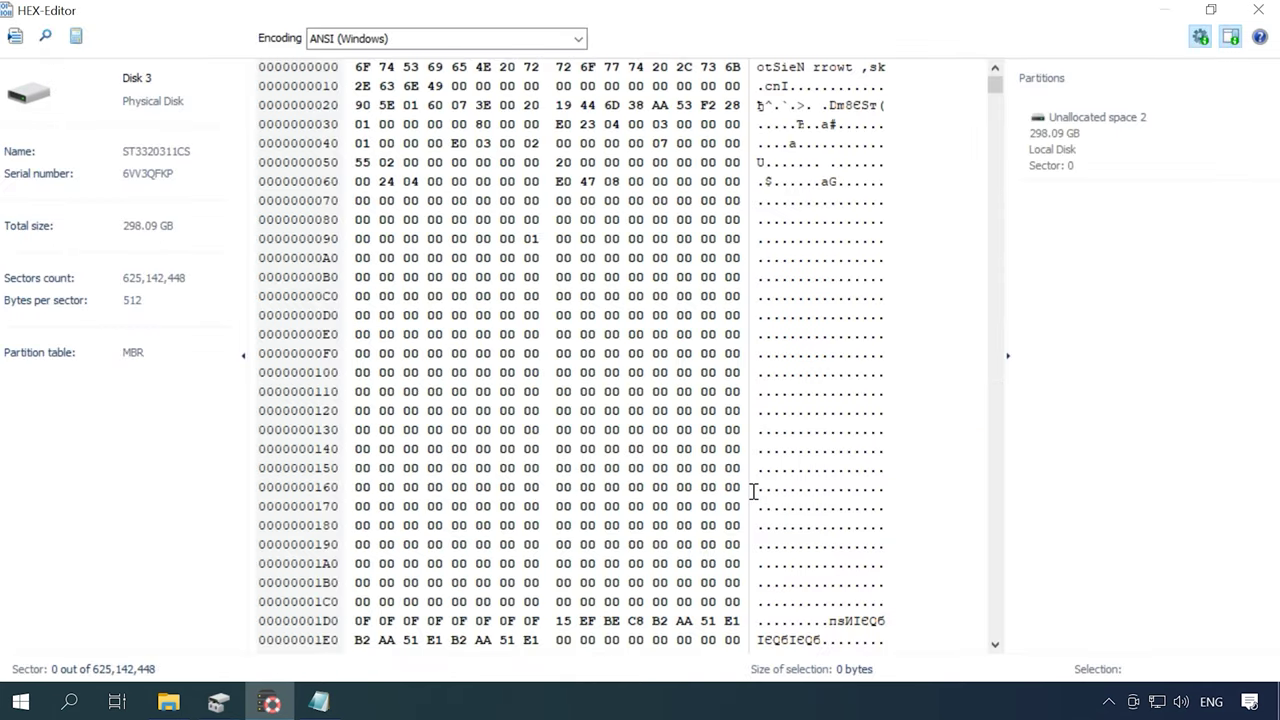
Search Disk 3 downward for the HEX value d08ec033 and examine the sector containing the match
{"action": "left_click", "coordinate": [46, 36]}
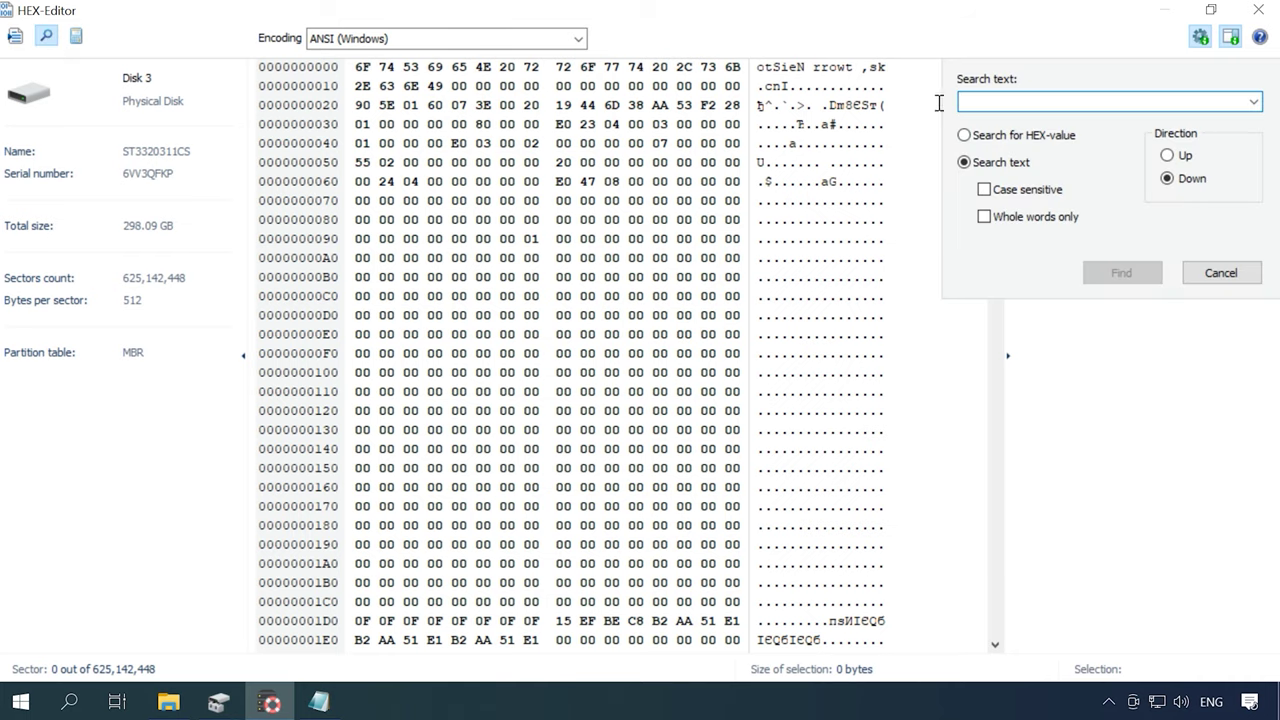
{"action": "right_click", "coordinate": [985, 104]}
{"action": "left_click", "coordinate": [999, 189]}
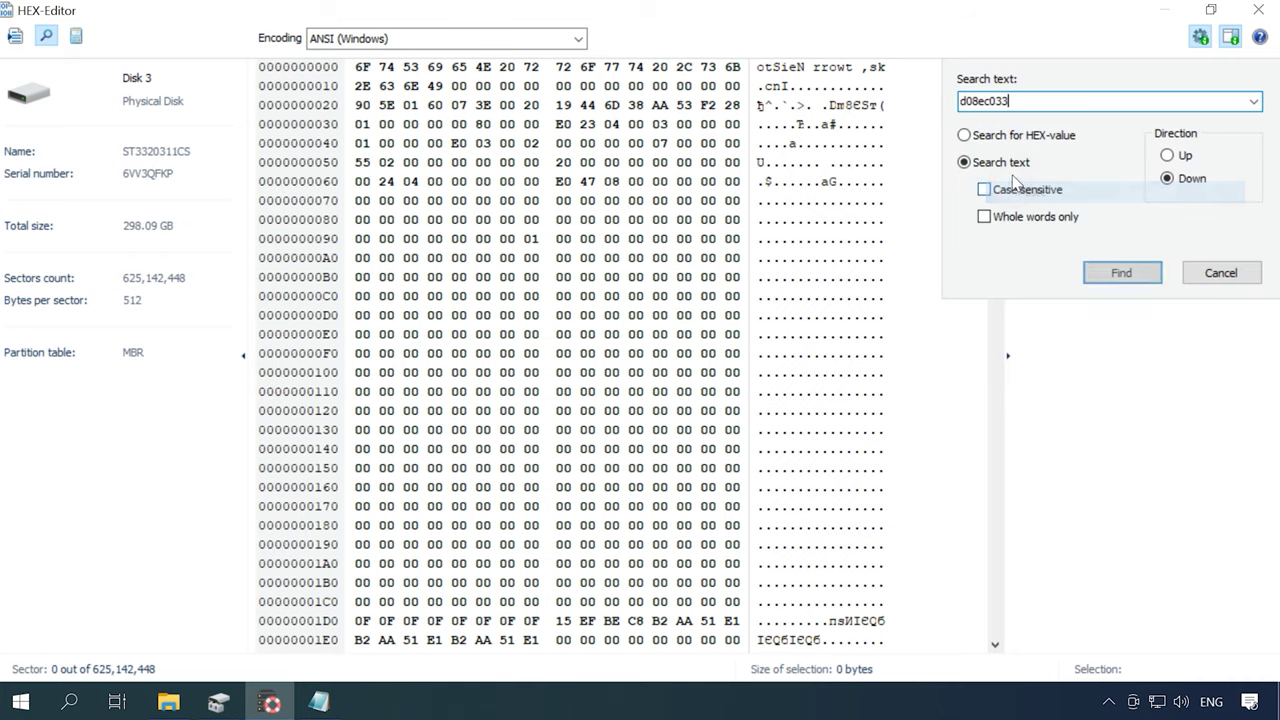
{"action": "left_click", "coordinate": [1010, 137]}
{"action": "left_click", "coordinate": [1121, 273]}
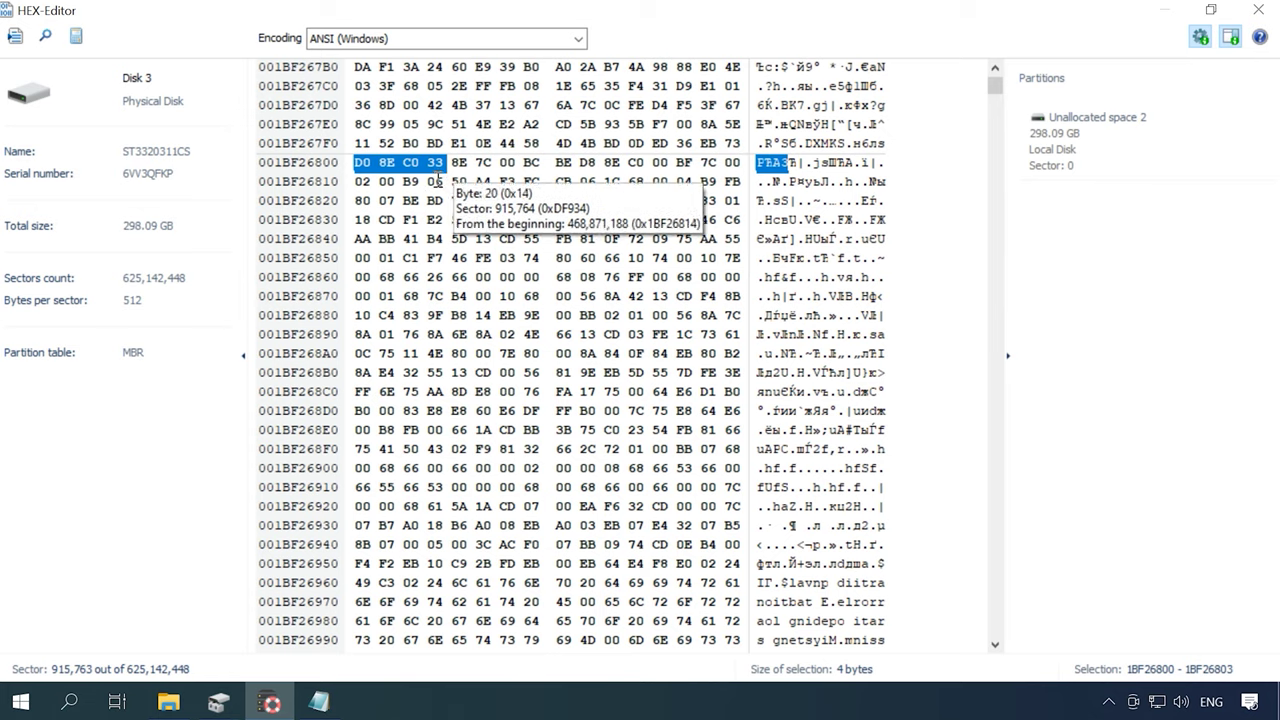
{"action": "scroll", "coordinate": [904, 225], "scroll_direction": "down", "scroll_amount": 3}
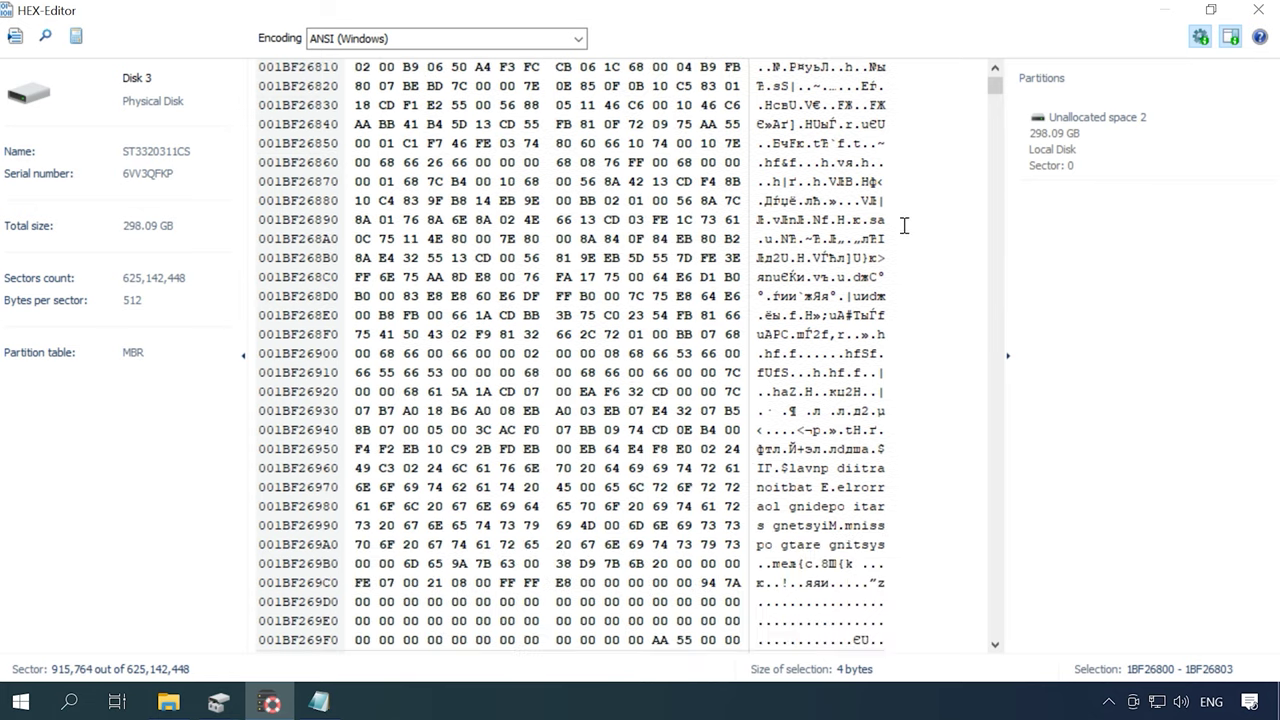
{"action": "scroll", "coordinate": [904, 225], "scroll_direction": "up", "scroll_amount": 4}
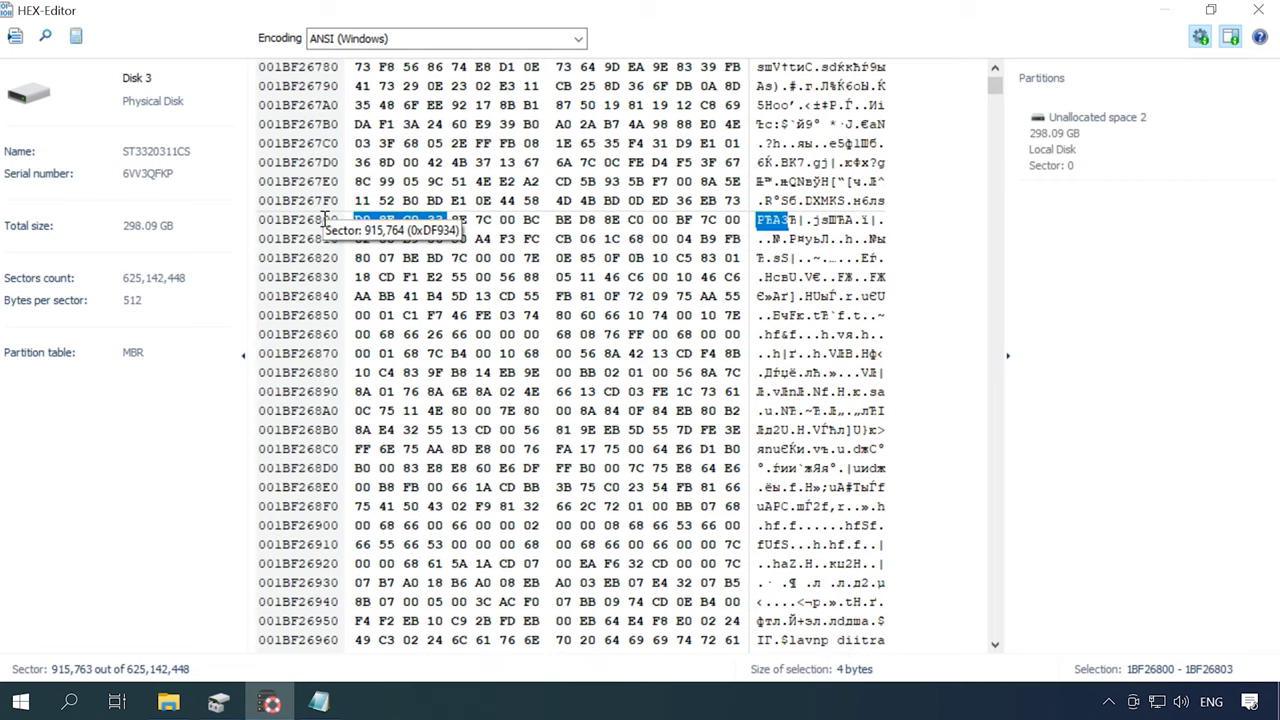
Record the sector number 915764 below the inverted signature in signature.txt in Notepad and copy it
{"action": "left_click", "coordinate": [319, 702]}
{"action": "left_click", "coordinate": [152, 225]}
{"action": "type", "text": "915764"}
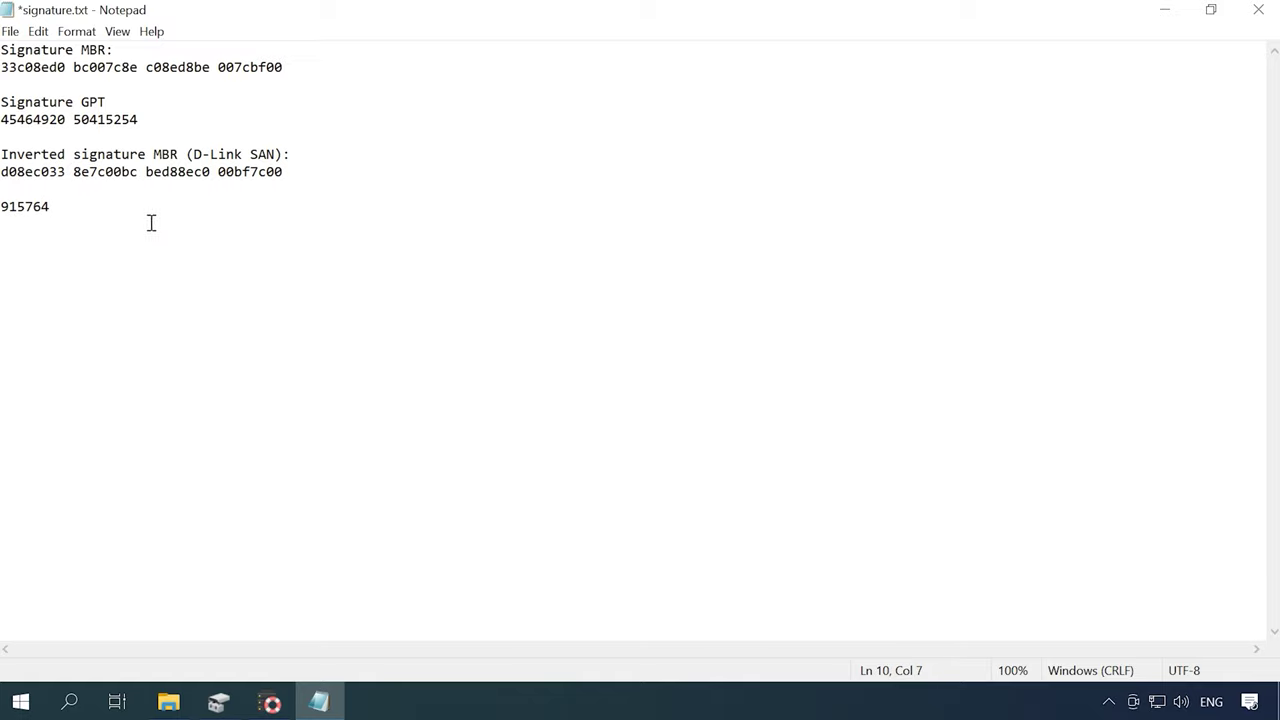
{"action": "left_click_drag", "start_coordinate": [79, 205], "coordinate": [20, 214]}
{"action": "right_click", "coordinate": [20, 214]}
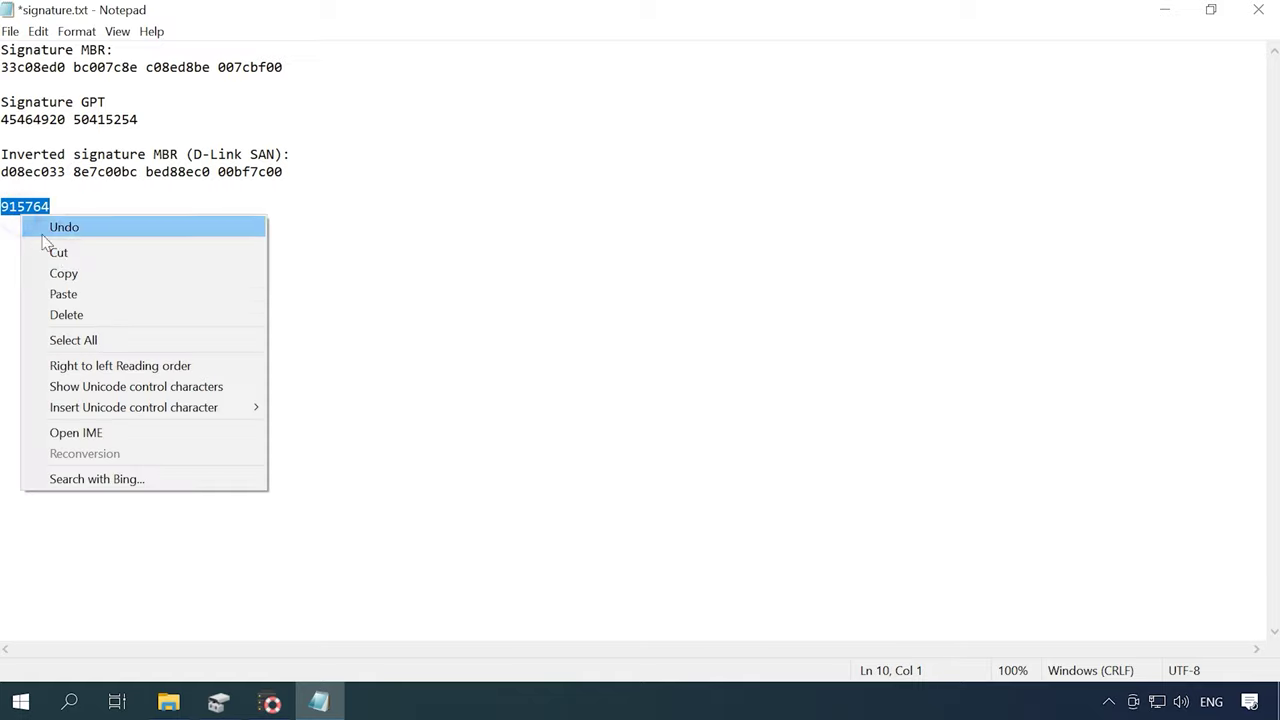
{"action": "left_click", "coordinate": [86, 276]}
Return to Hetman RAID Recovery, close the HEX-Editor and start the RAID Constructor in manual mode
{"action": "left_click", "coordinate": [270, 702]}
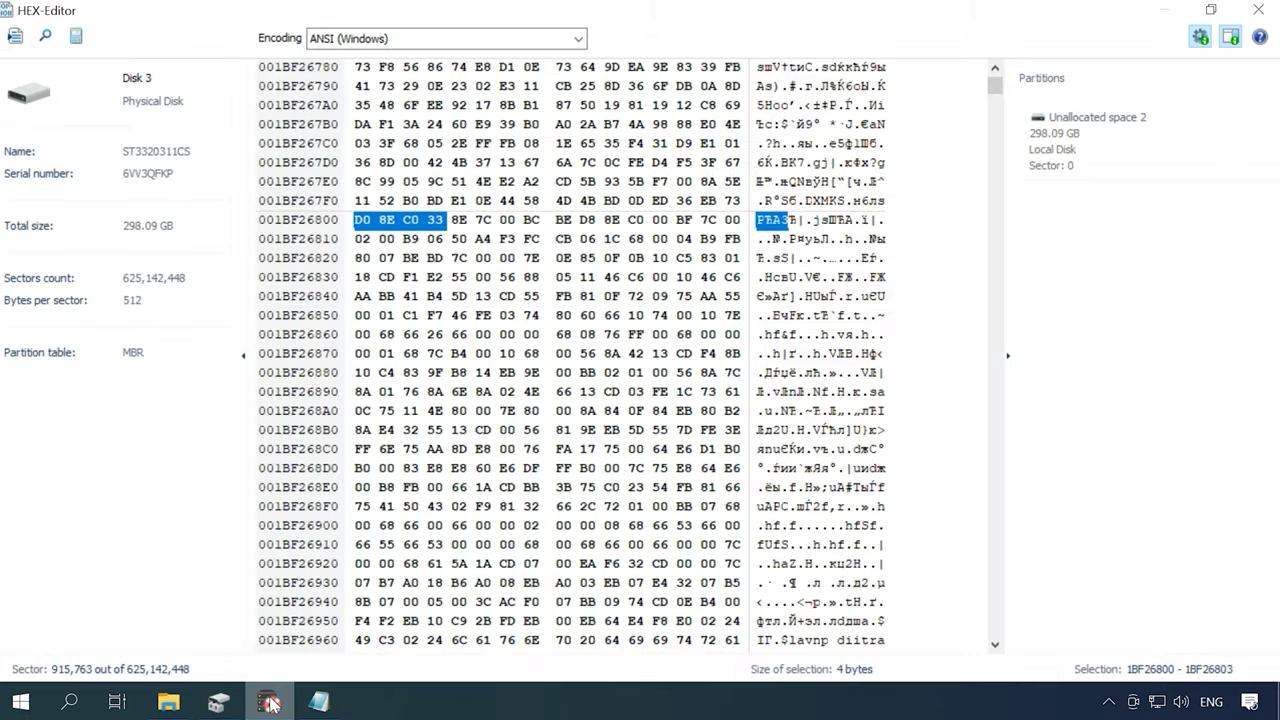
{"action": "left_click", "coordinate": [1258, 10]}
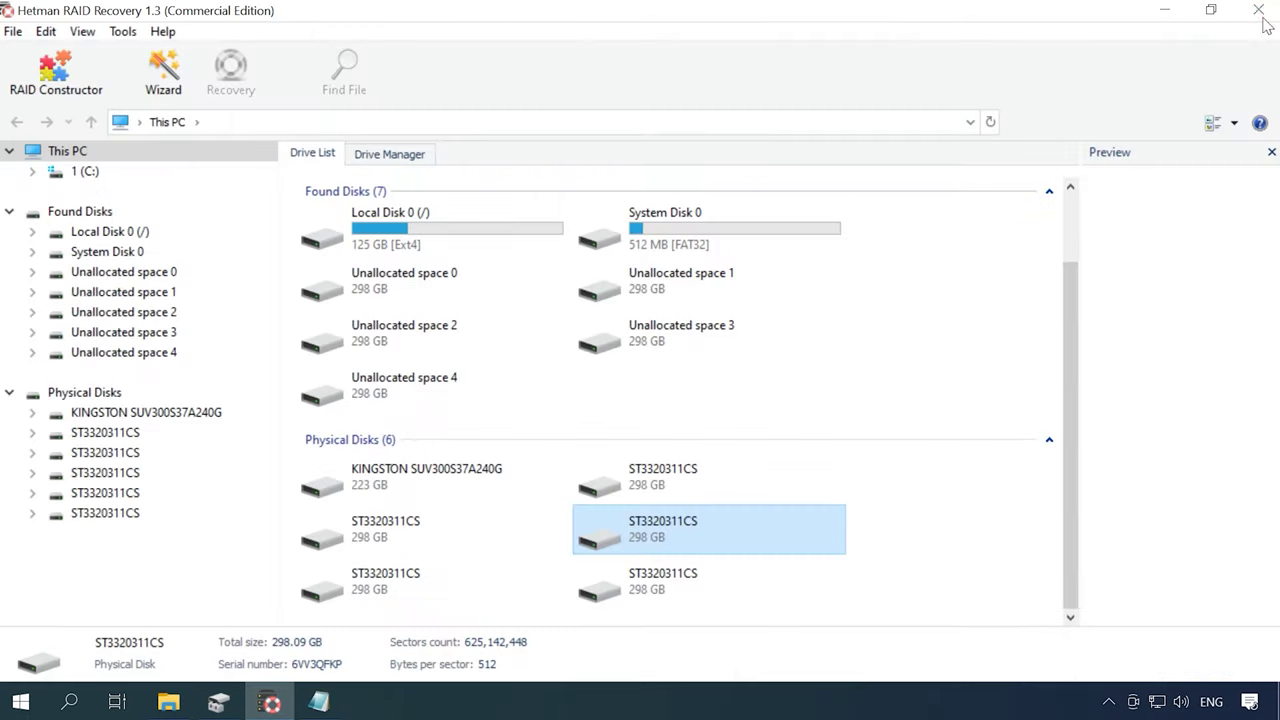
{"action": "left_click", "coordinate": [57, 88]}
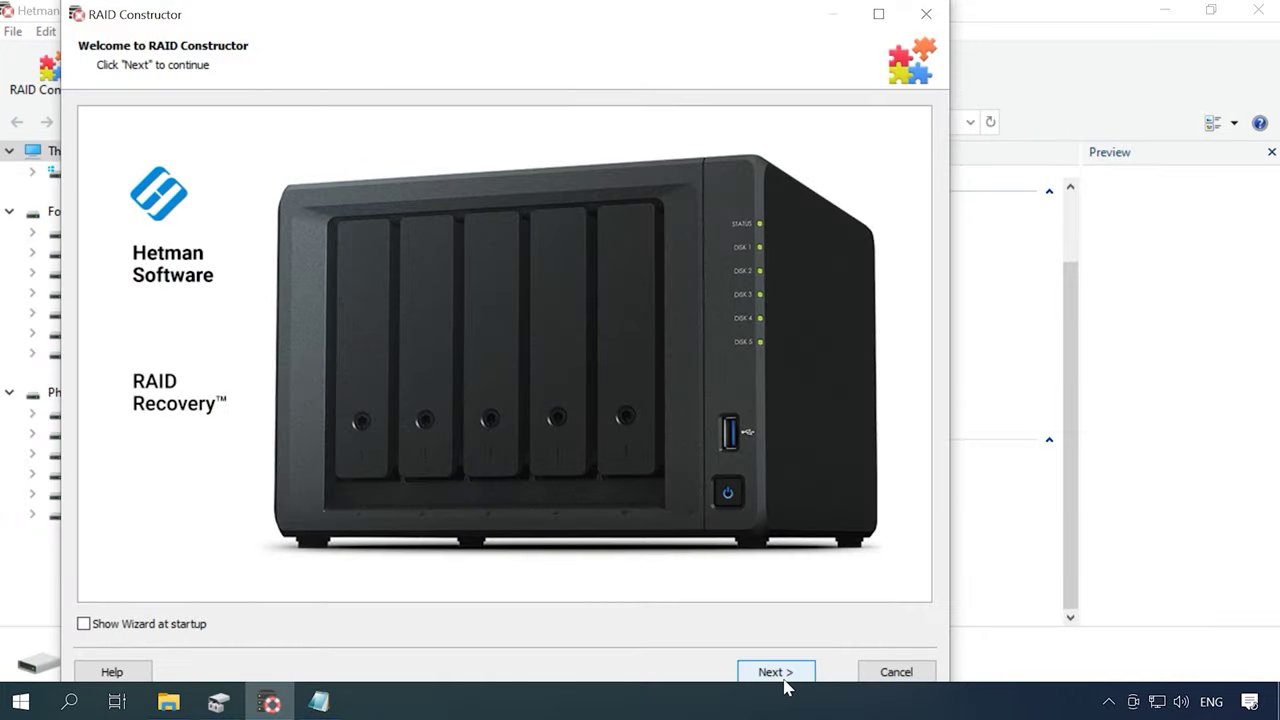
{"action": "left_click", "coordinate": [776, 672]}
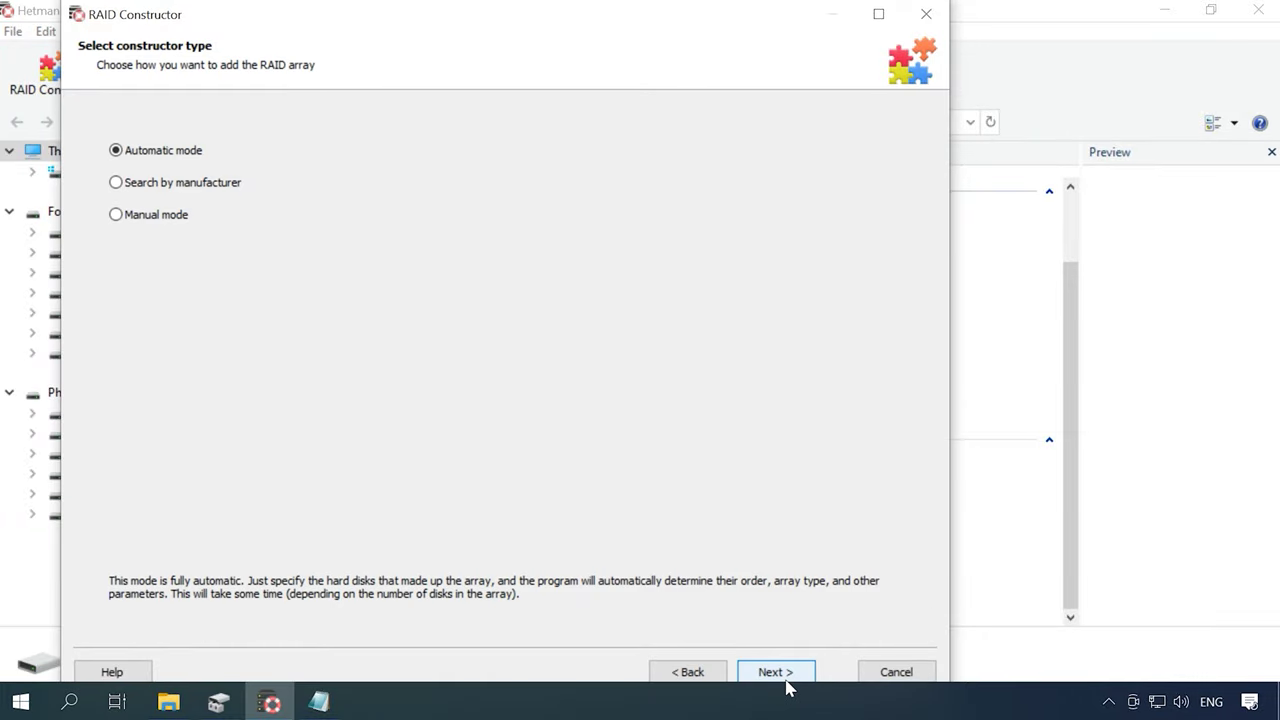
{"action": "left_click", "coordinate": [146, 218]}
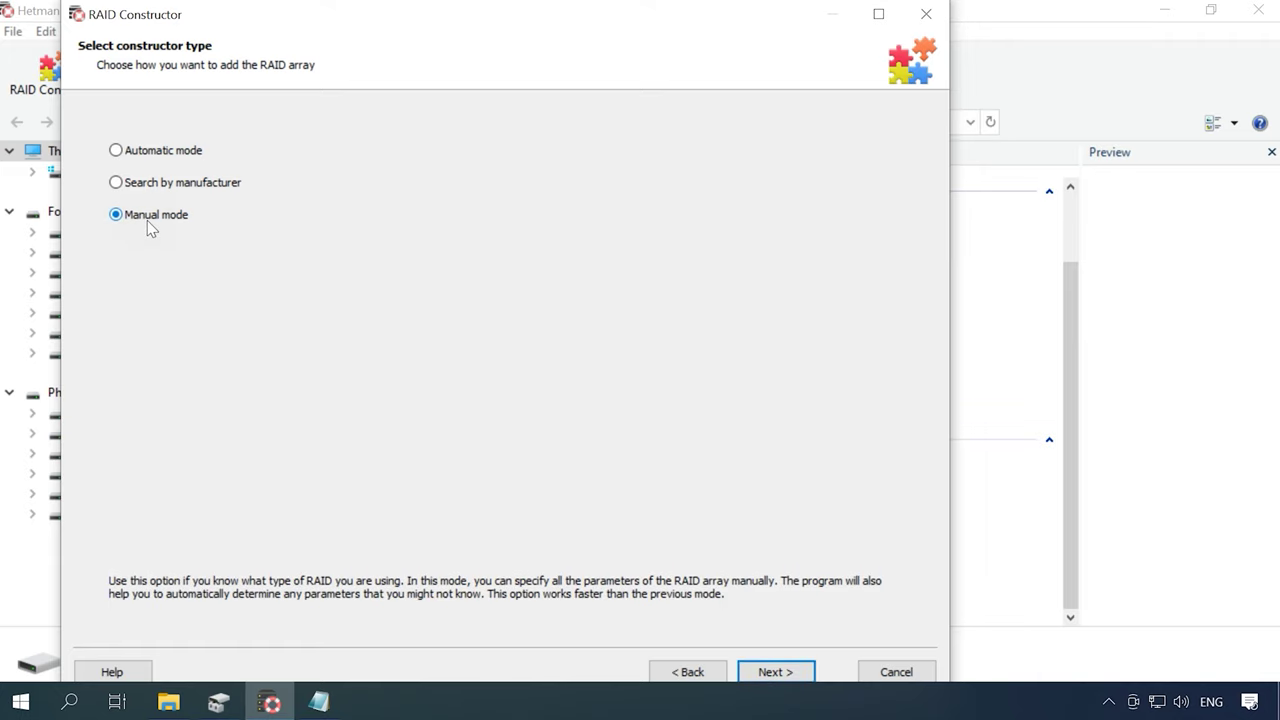
{"action": "left_click", "coordinate": [783, 679]}
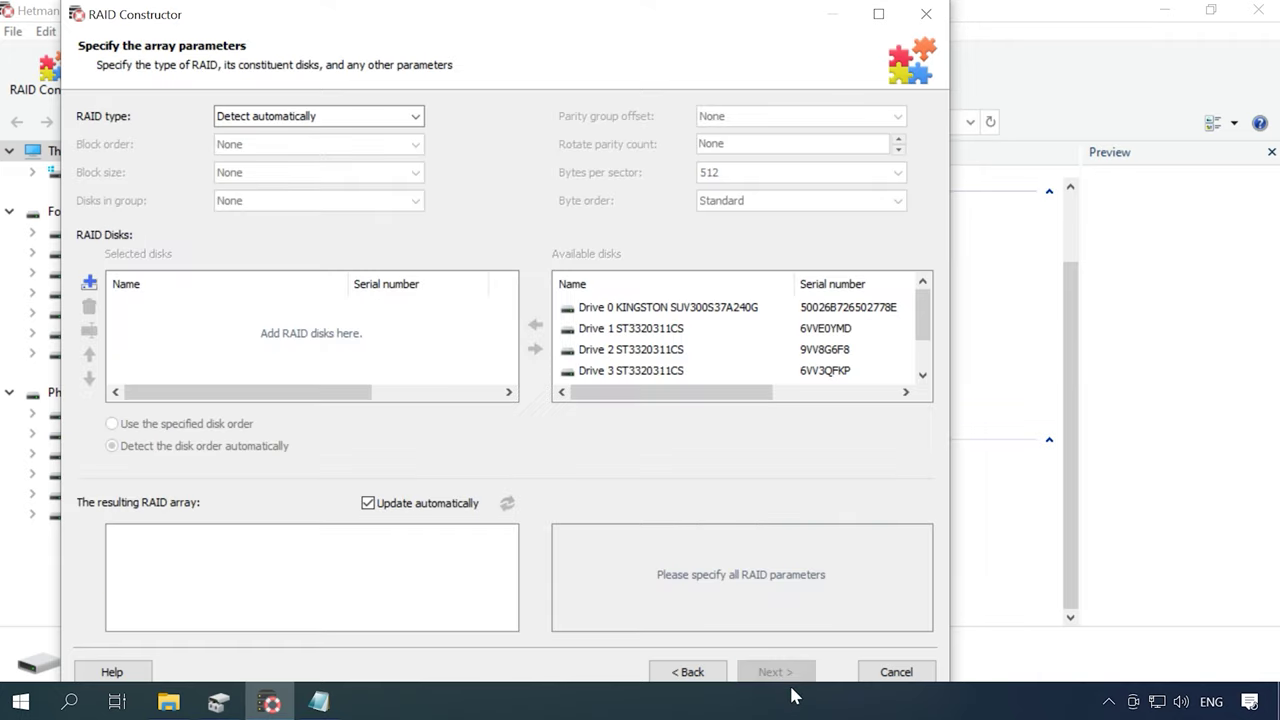
Configure the array as RAID 5 (Parity) with Right Asynchronous block order and a 2 MB block size
{"action": "left_click", "coordinate": [415, 116]}
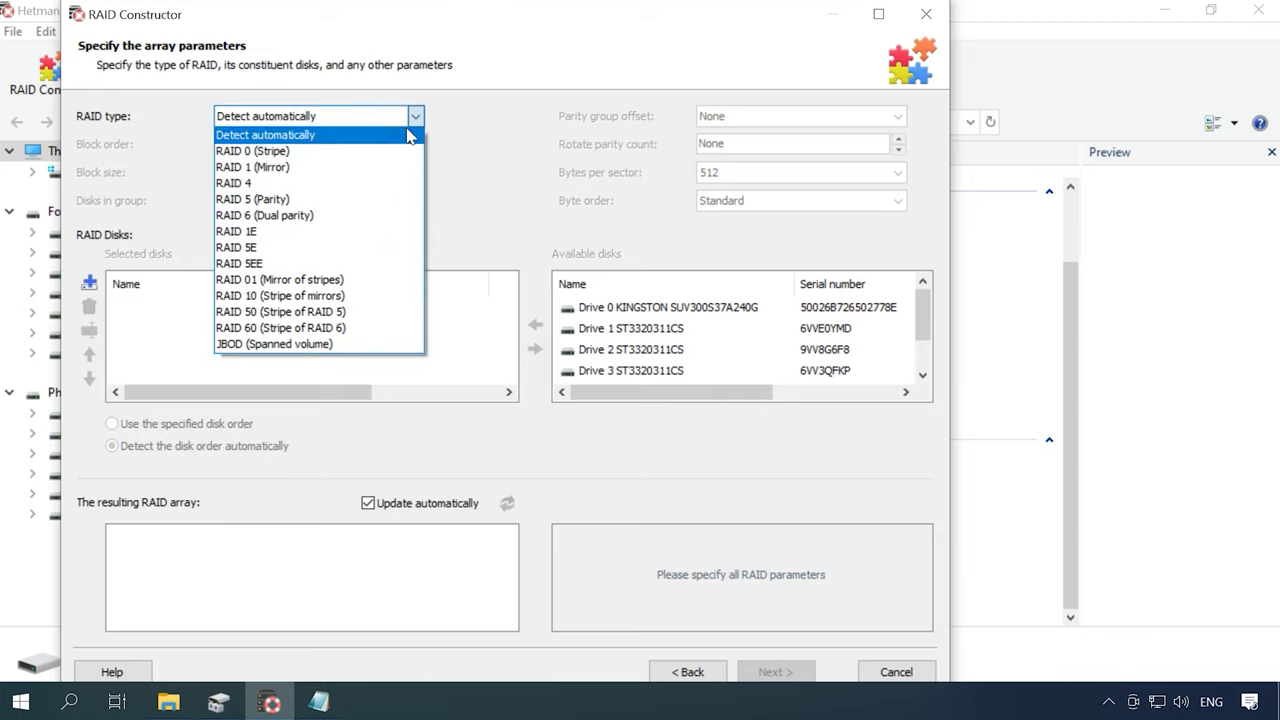
{"action": "left_click", "coordinate": [342, 199]}
{"action": "left_click", "coordinate": [390, 146]}
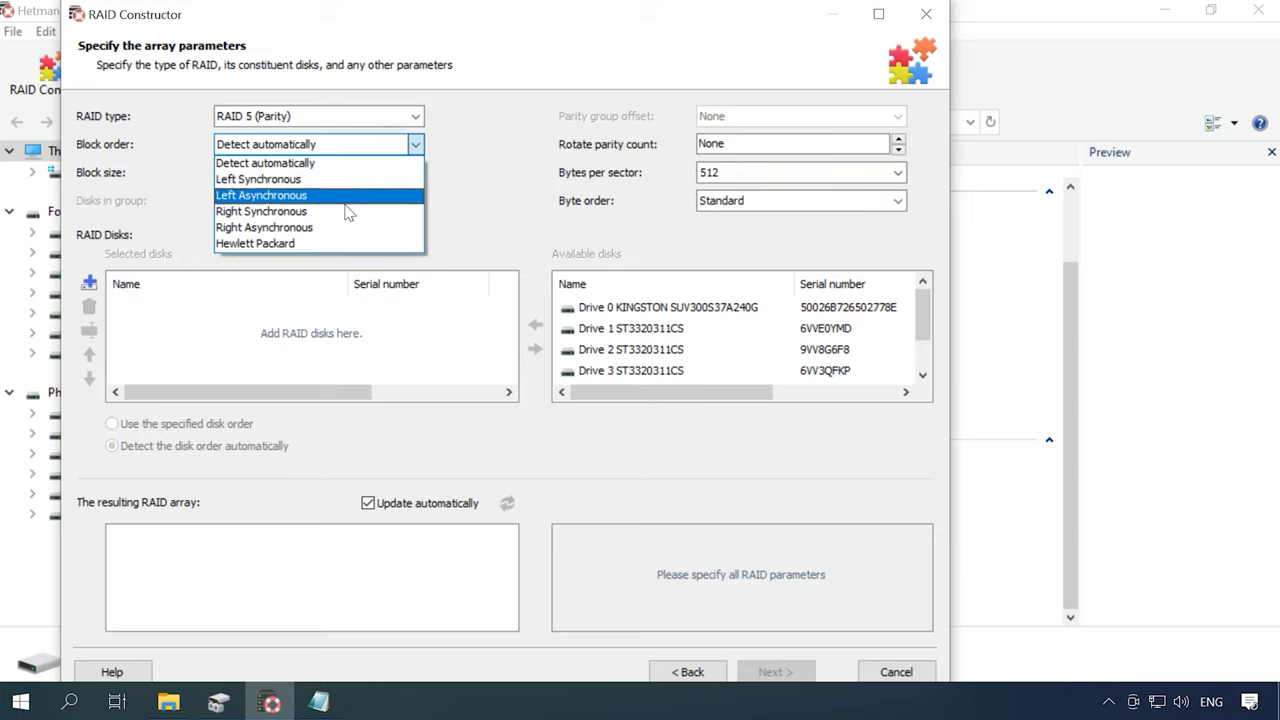
{"action": "left_click", "coordinate": [326, 229]}
{"action": "left_click", "coordinate": [417, 172]}
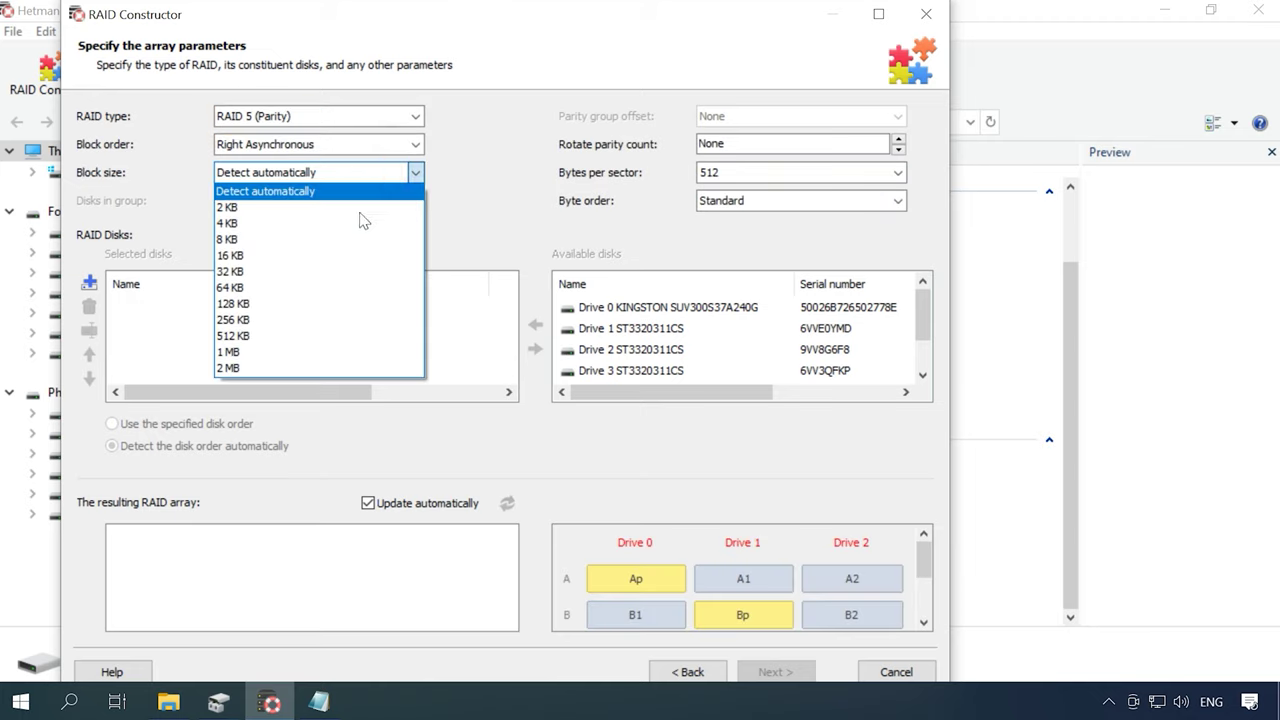
{"action": "left_click", "coordinate": [259, 369]}
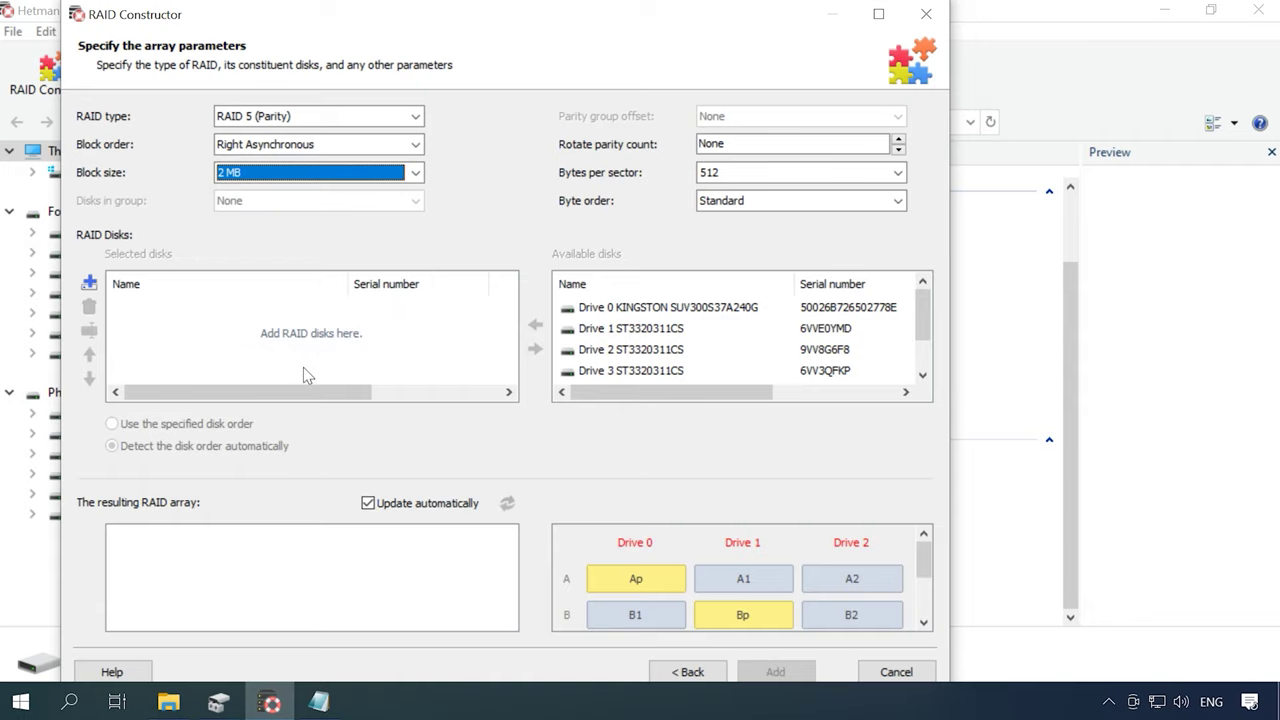
Add the five ST3320311CS disks to the array in the order Drive 2, 3, 1, 5, 4
{"action": "left_click", "coordinate": [630, 349]}
{"action": "left_click", "coordinate": [536, 326]}
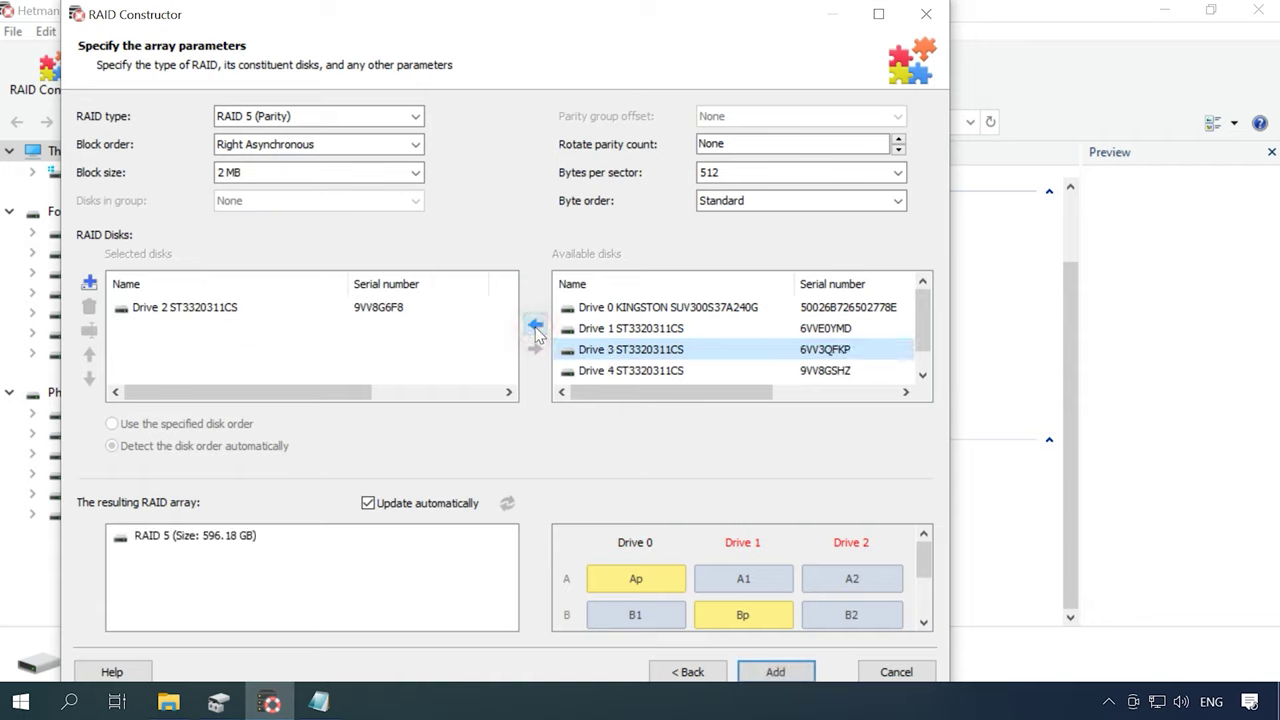
{"action": "left_click", "coordinate": [536, 327]}
{"action": "left_click", "coordinate": [602, 328]}
{"action": "left_click", "coordinate": [536, 327]}
{"action": "left_click", "coordinate": [573, 352]}
{"action": "left_click", "coordinate": [536, 326]}
{"action": "left_click", "coordinate": [536, 326]}
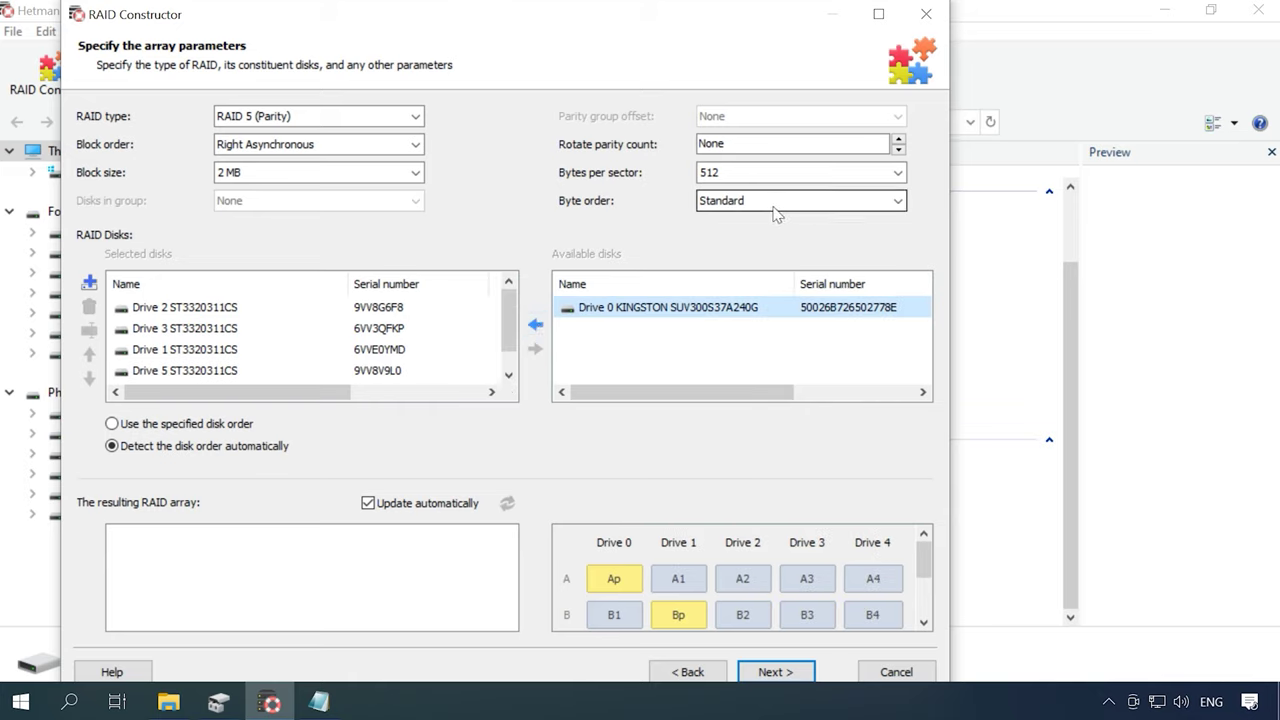
Make the array use the specified disk order and set its byte order to 4-byte reverse
{"action": "left_click", "coordinate": [218, 428]}
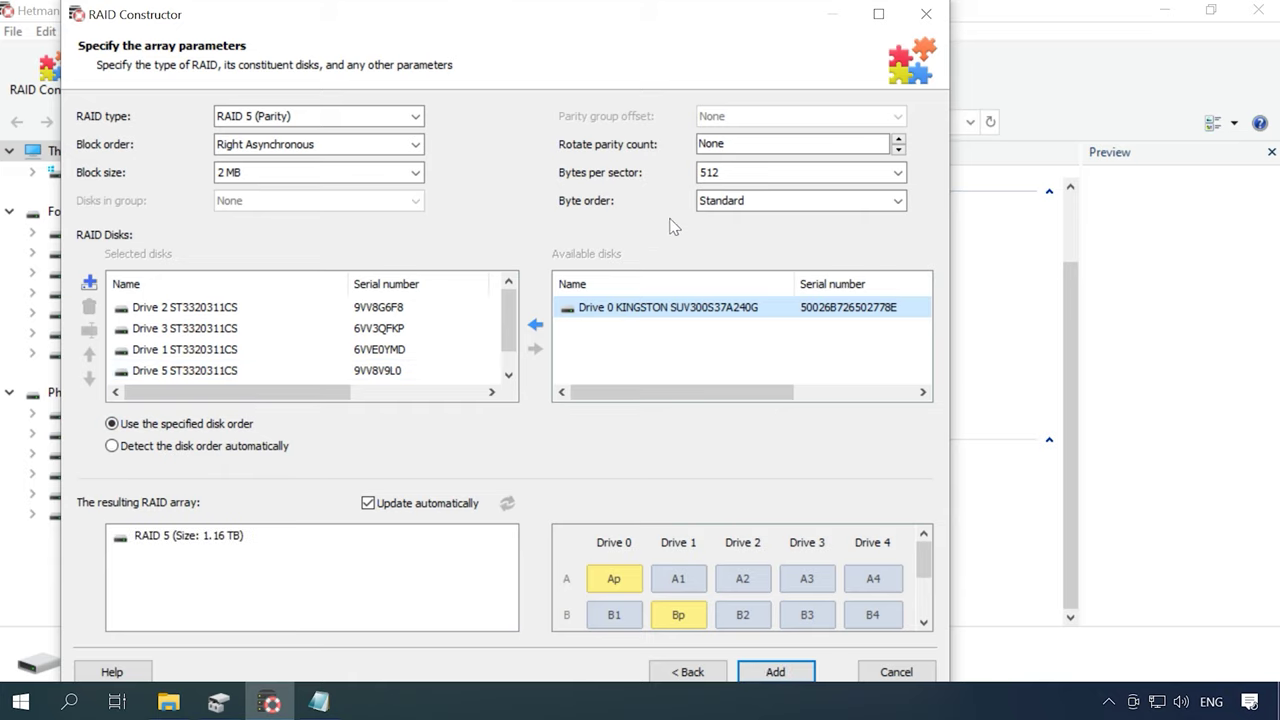
{"action": "left_click", "coordinate": [714, 210]}
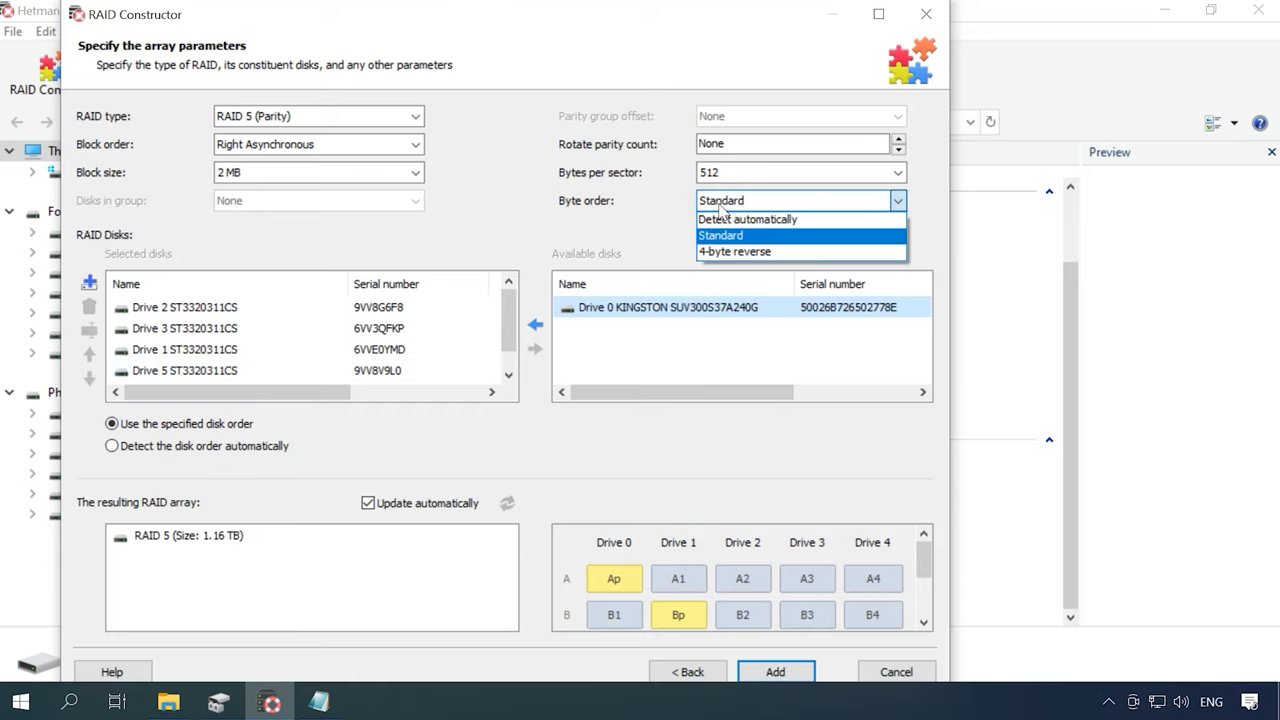
{"action": "left_click", "coordinate": [745, 254]}
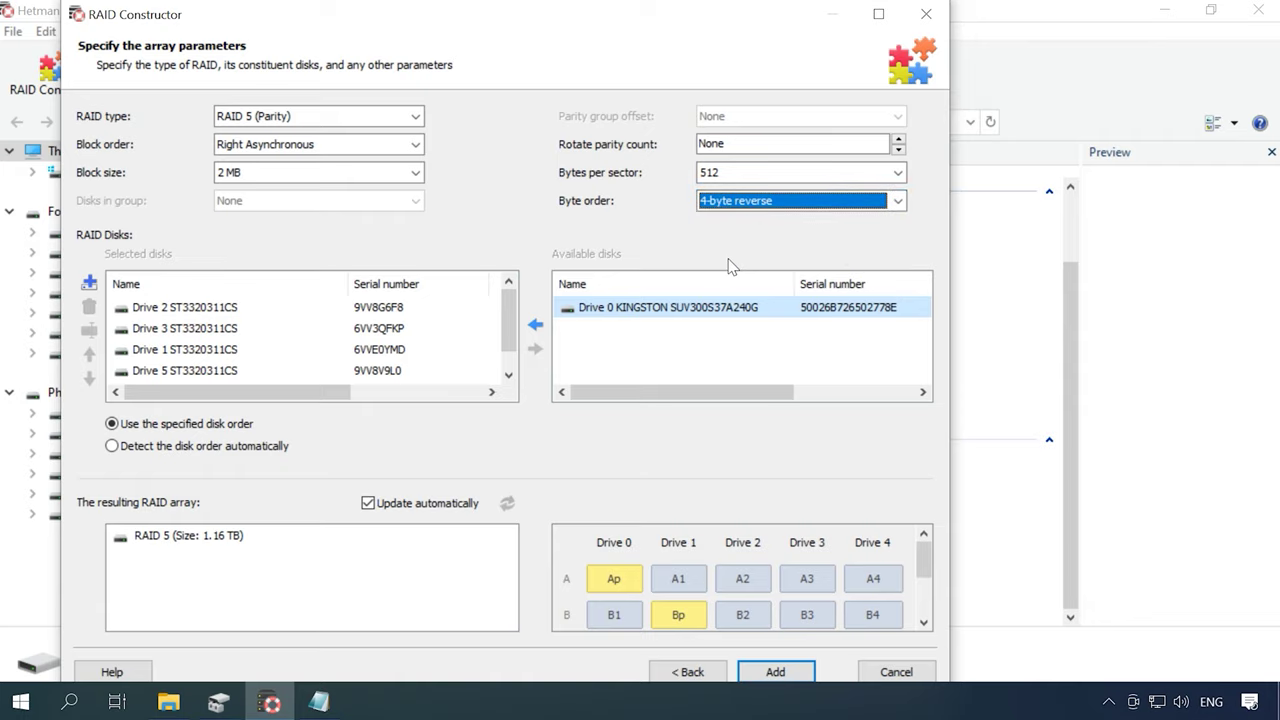
Copy the sector number 915764 from signature.txt in Notepad again and return to the RAID Constructor
{"action": "left_click", "coordinate": [318, 702]}
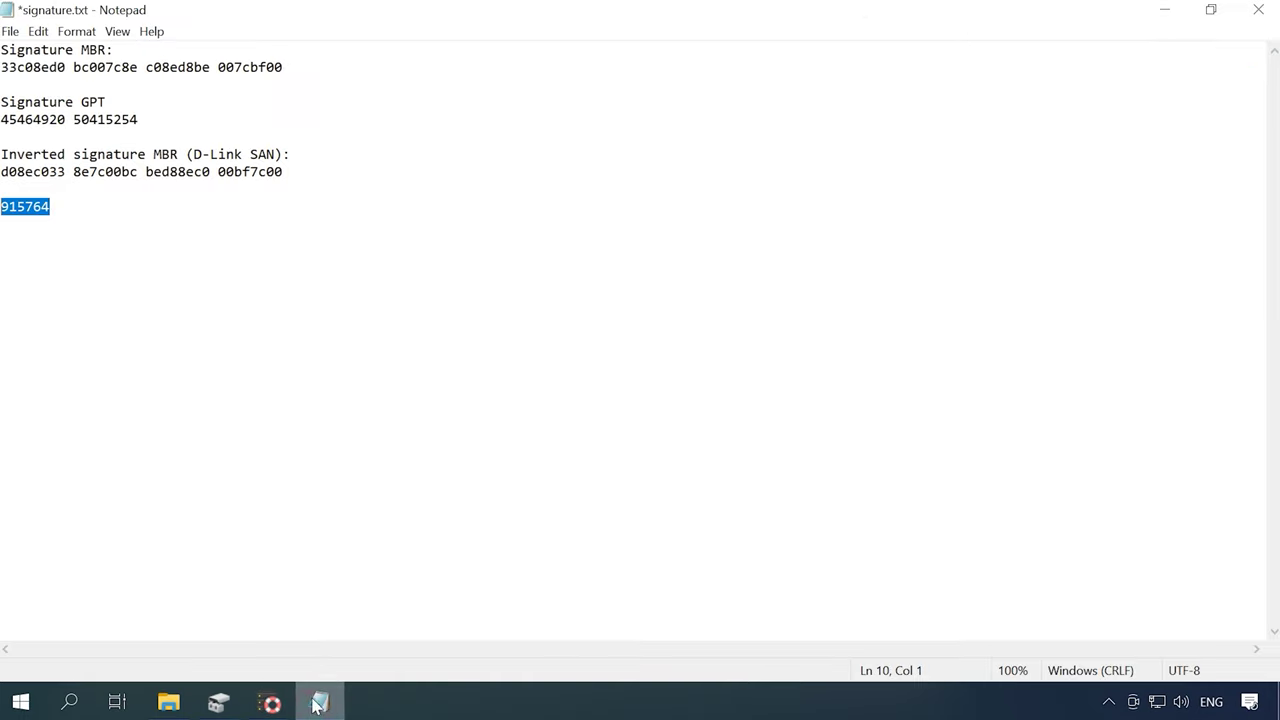
{"action": "right_click", "coordinate": [23, 208]}
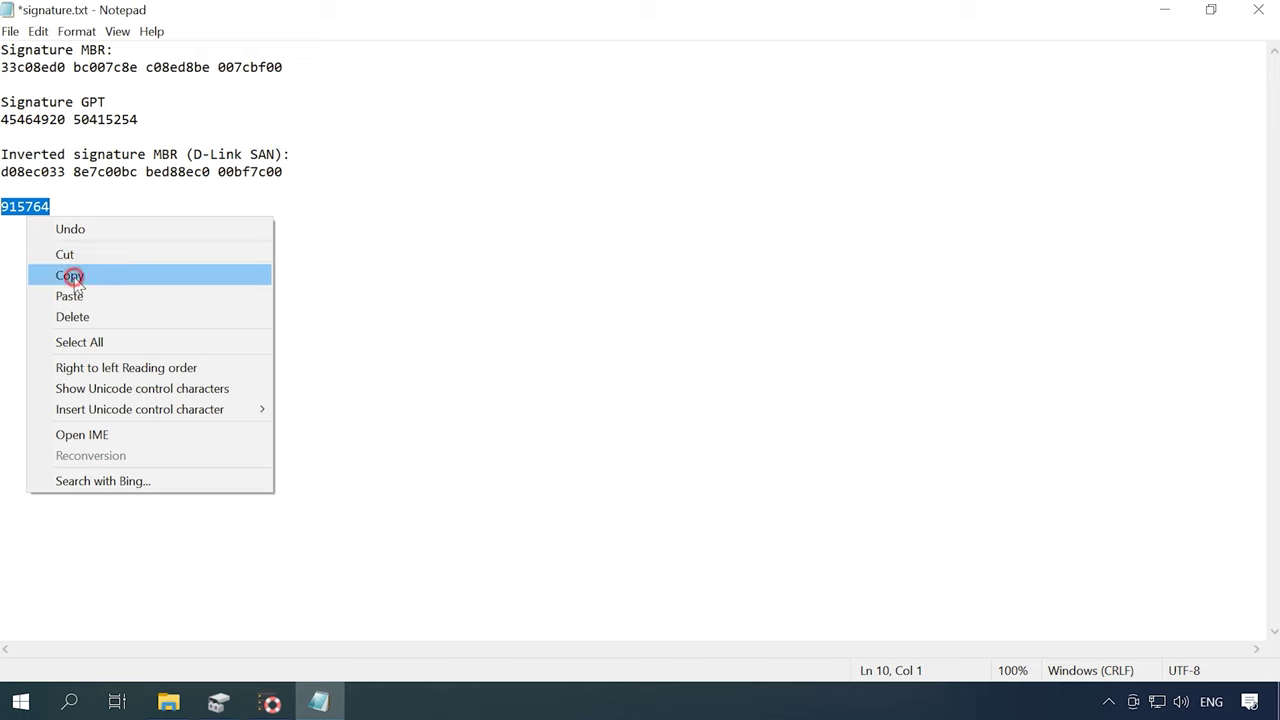
{"action": "left_click", "coordinate": [74, 279]}
{"action": "left_click", "coordinate": [270, 702]}
Set the disk offset of Drive 2 in the array to the copied value 915764, measured in sectors
{"action": "left_click", "coordinate": [190, 310]}
{"action": "right_click", "coordinate": [192, 318]}
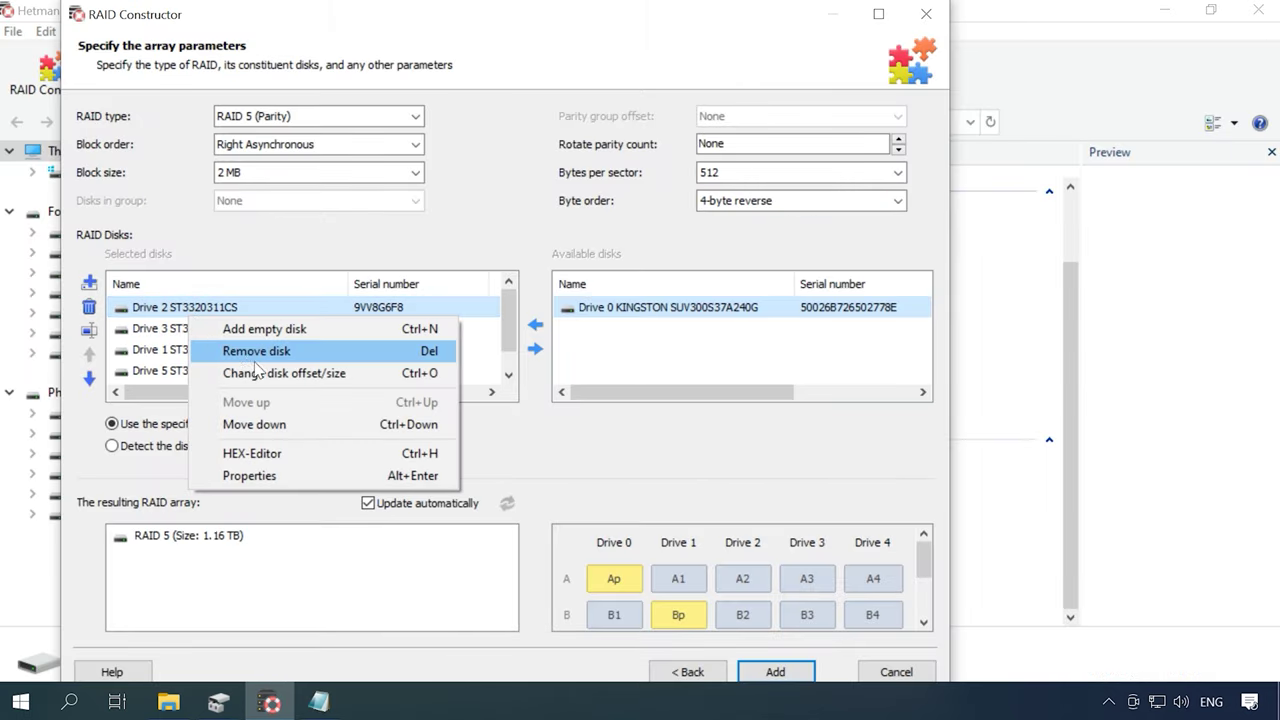
{"action": "left_click", "coordinate": [297, 375]}
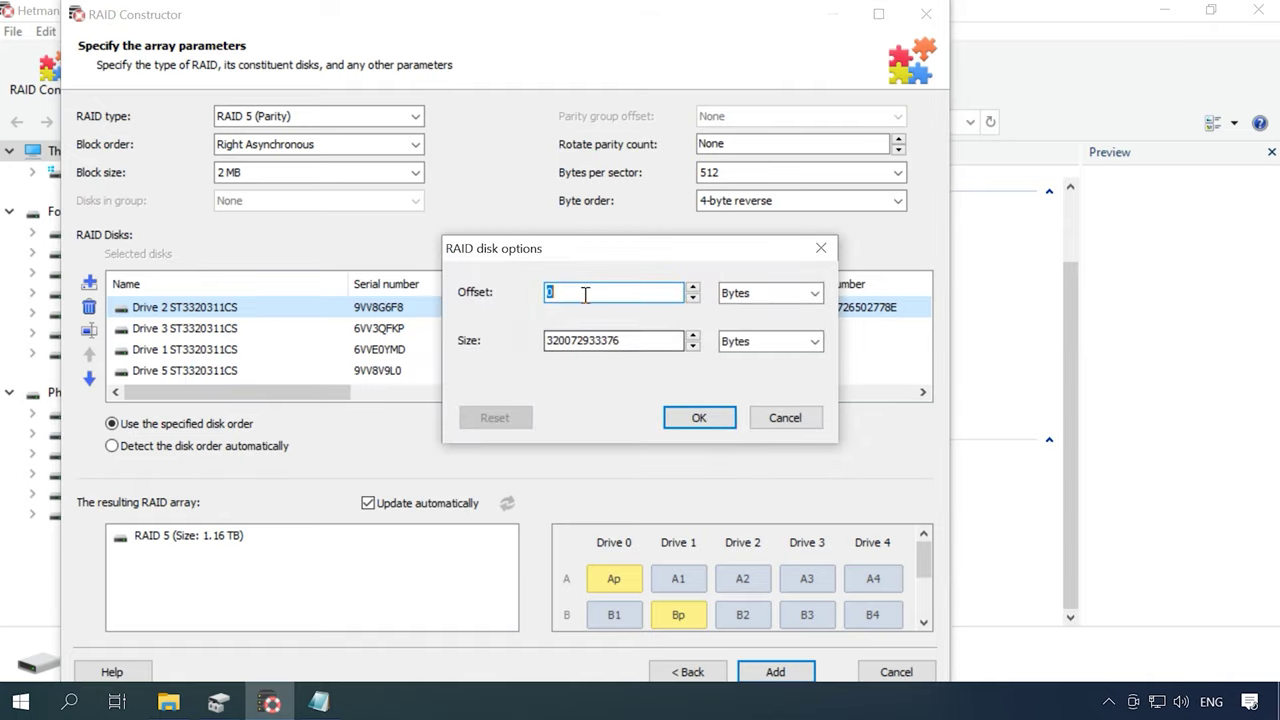
{"action": "right_click", "coordinate": [586, 293]}
{"action": "left_click", "coordinate": [632, 381]}
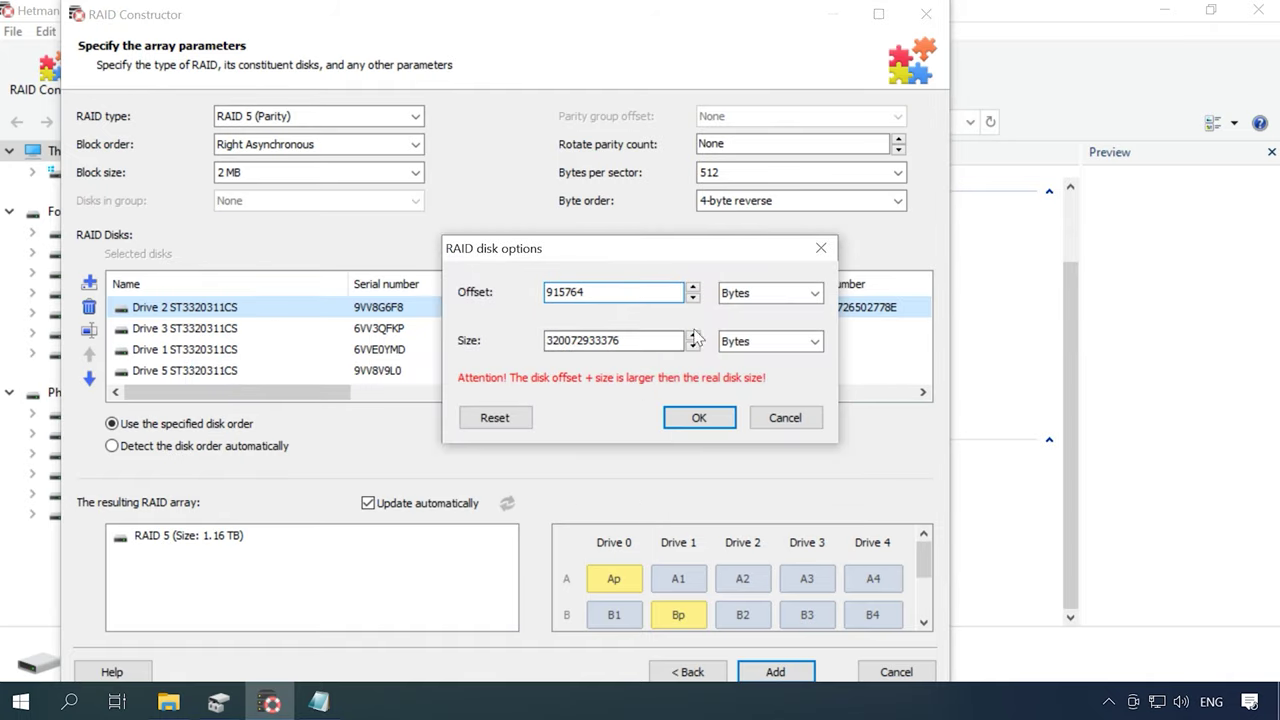
{"action": "left_click", "coordinate": [770, 292]}
{"action": "left_click", "coordinate": [755, 393]}
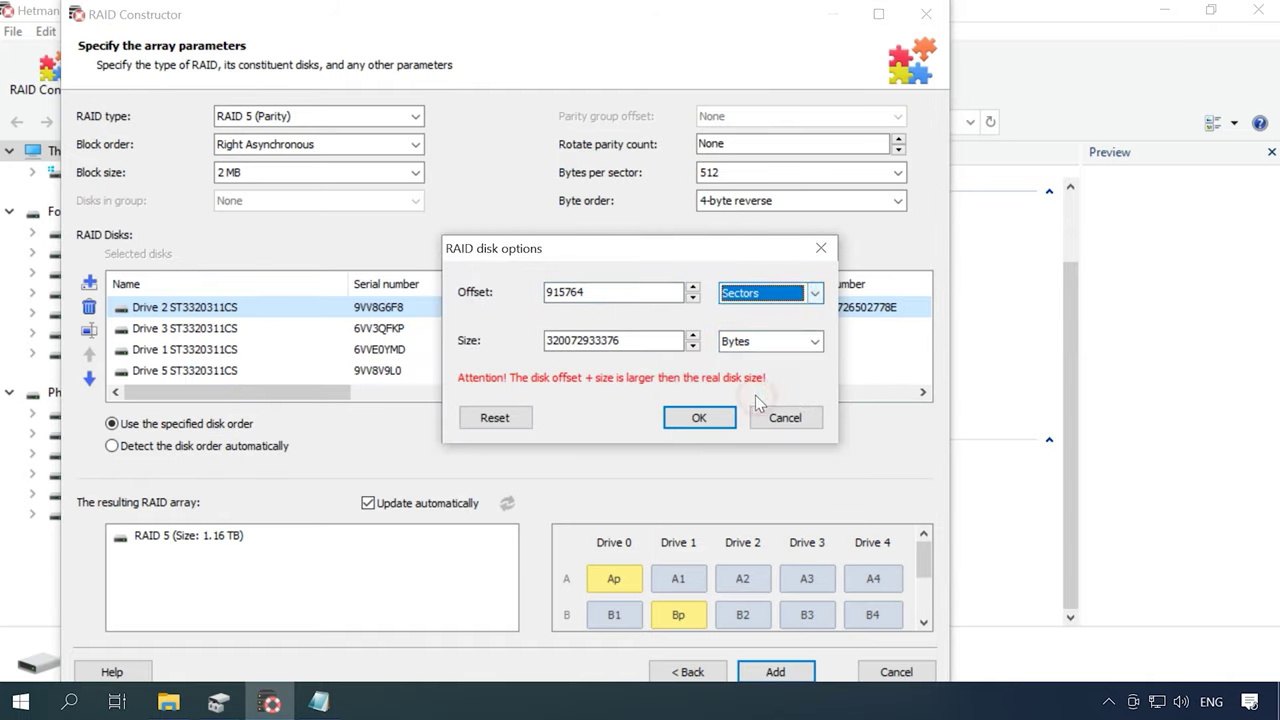
{"action": "left_click", "coordinate": [704, 427]}
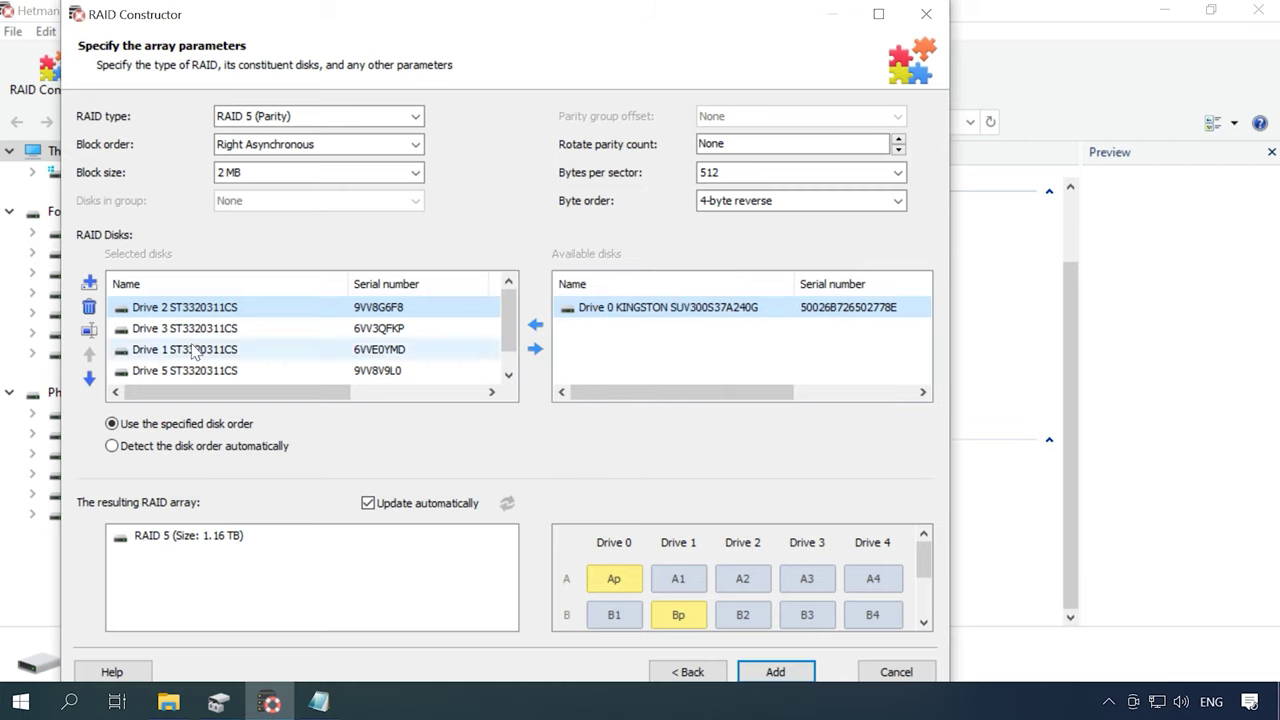
Set the disk offset of Drive 3 in the array to 915764 sectors
{"action": "left_click", "coordinate": [157, 330]}
{"action": "left_click", "coordinate": [89, 330]}
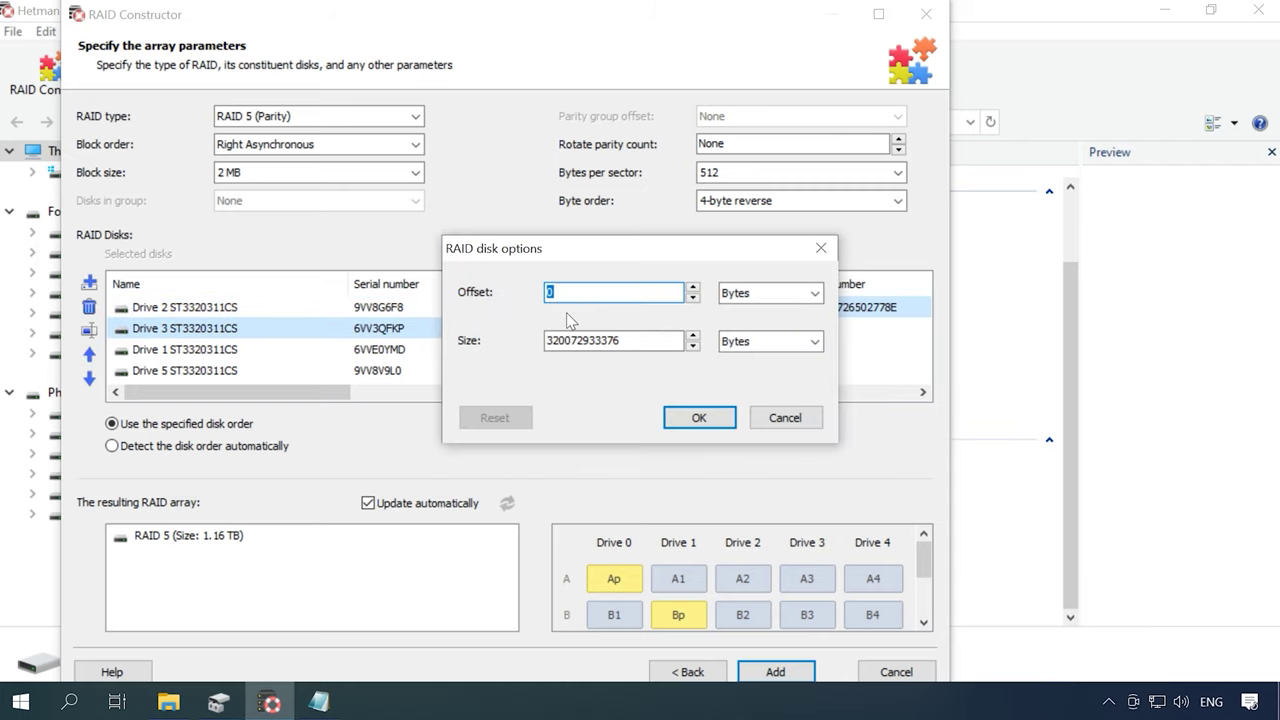
{"action": "type", "text": "915764"}
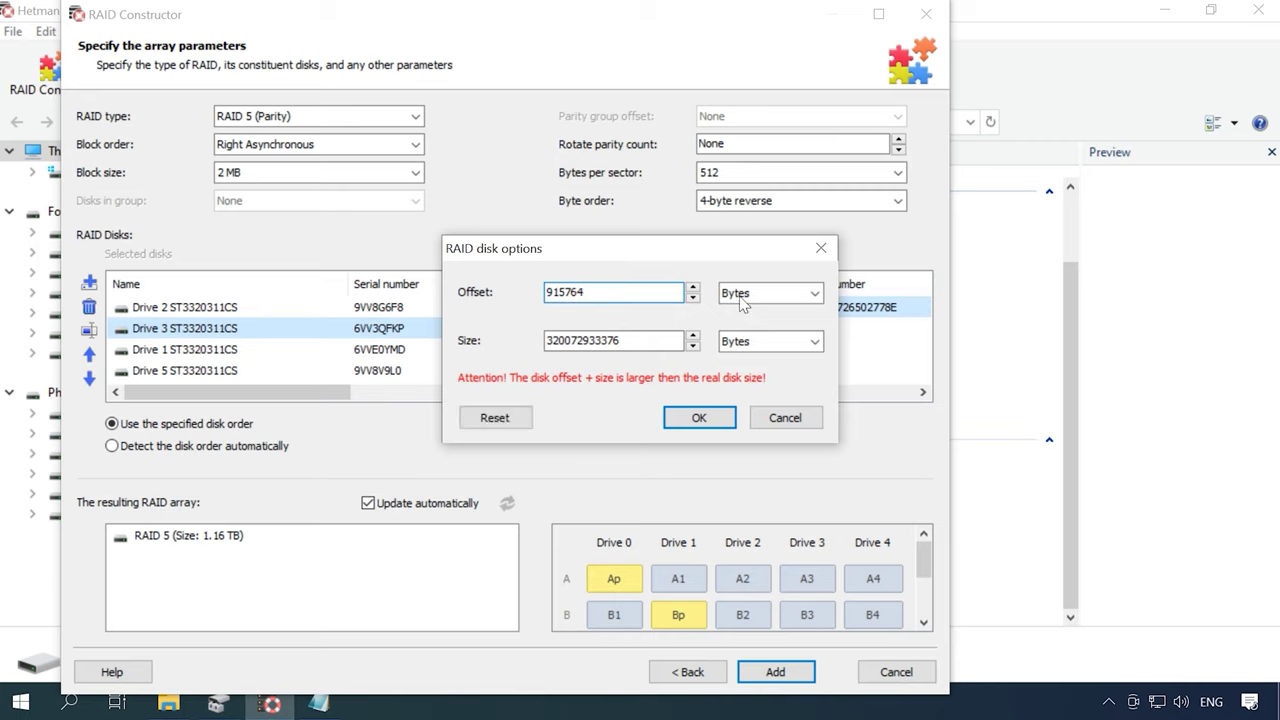
{"action": "left_click", "coordinate": [748, 296]}
{"action": "left_click", "coordinate": [740, 392]}
{"action": "left_click", "coordinate": [712, 419]}
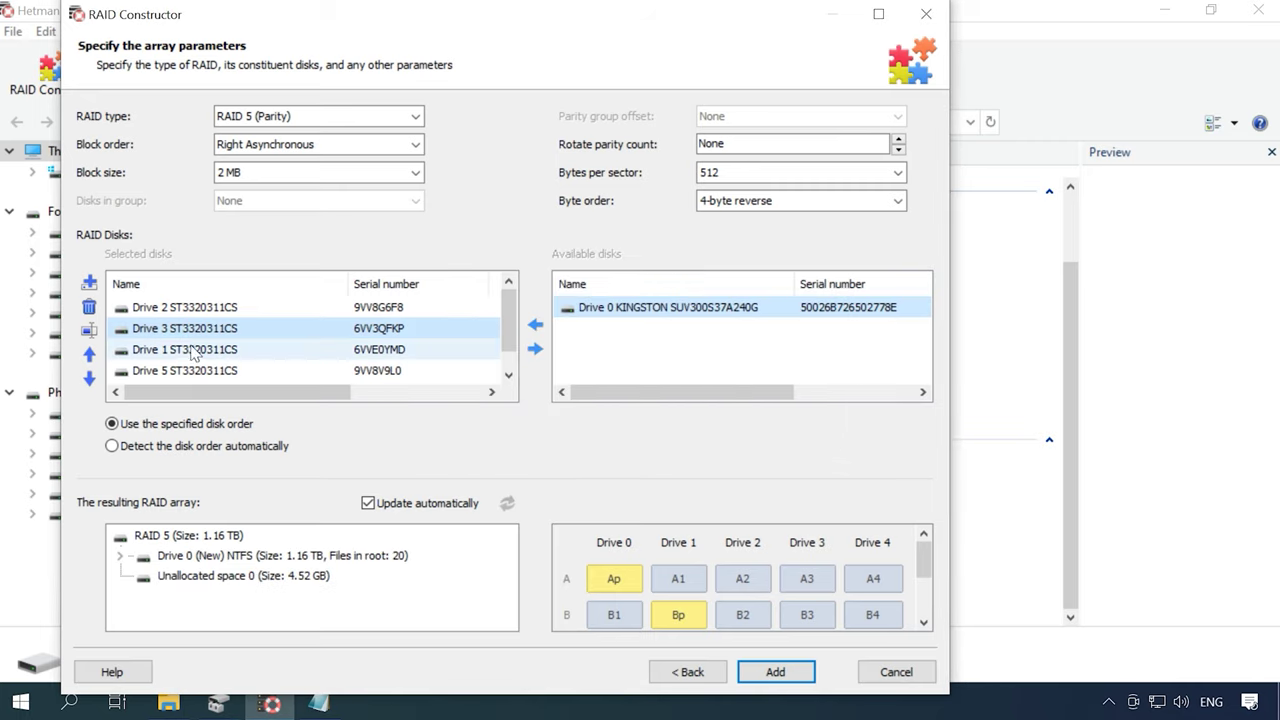
Set the disk offset of Drive 1 in the array to 915764 sectors
{"action": "left_click", "coordinate": [89, 330]}
{"action": "type", "text": "915764"}
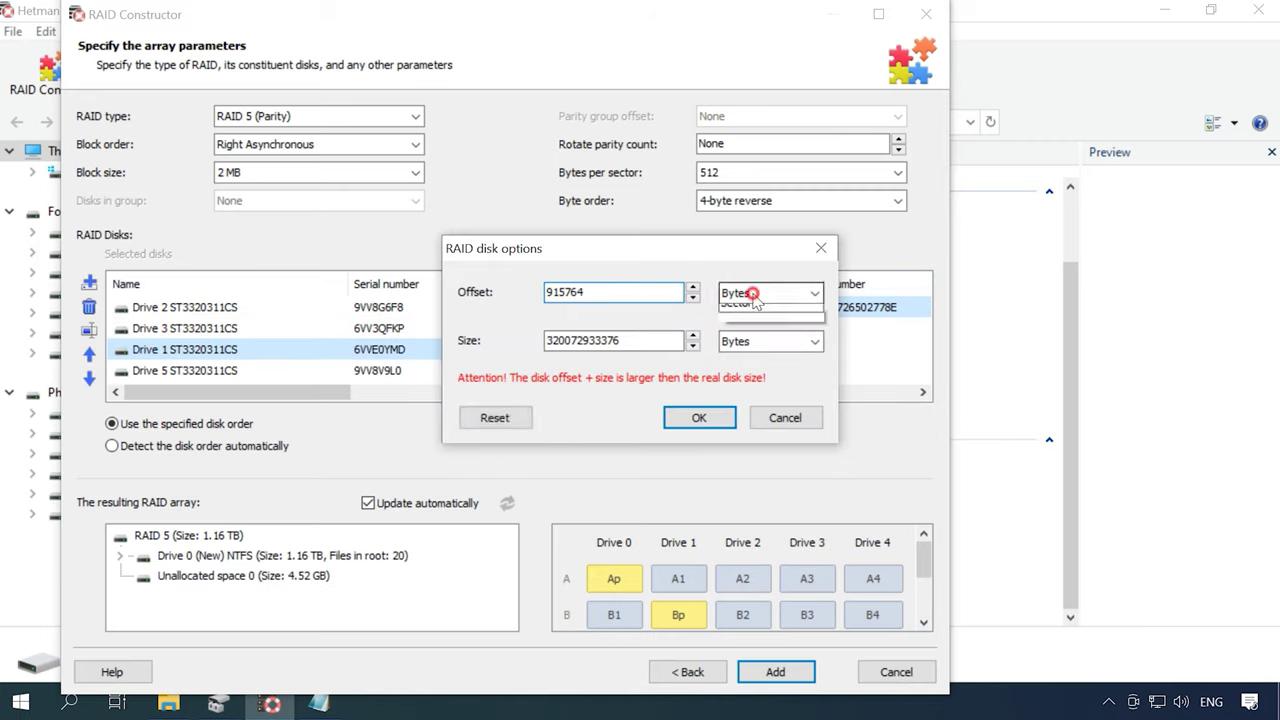
{"action": "left_click", "coordinate": [800, 293]}
{"action": "left_click", "coordinate": [740, 392]}
{"action": "left_click", "coordinate": [699, 418]}
Set the disk offset of Drive 5 in the array to 915764 sectors
{"action": "left_click", "coordinate": [190, 370]}
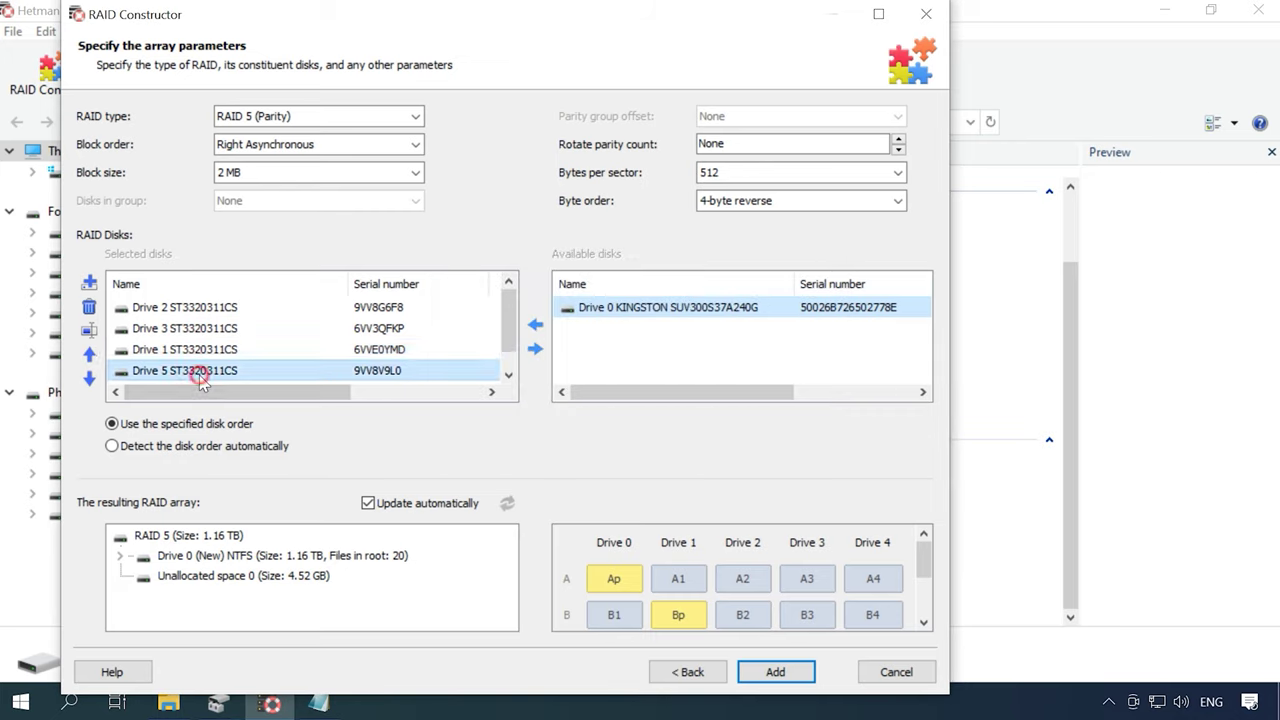
{"action": "left_click", "coordinate": [89, 331]}
{"action": "type", "text": "915764"}
{"action": "left_click", "coordinate": [815, 293]}
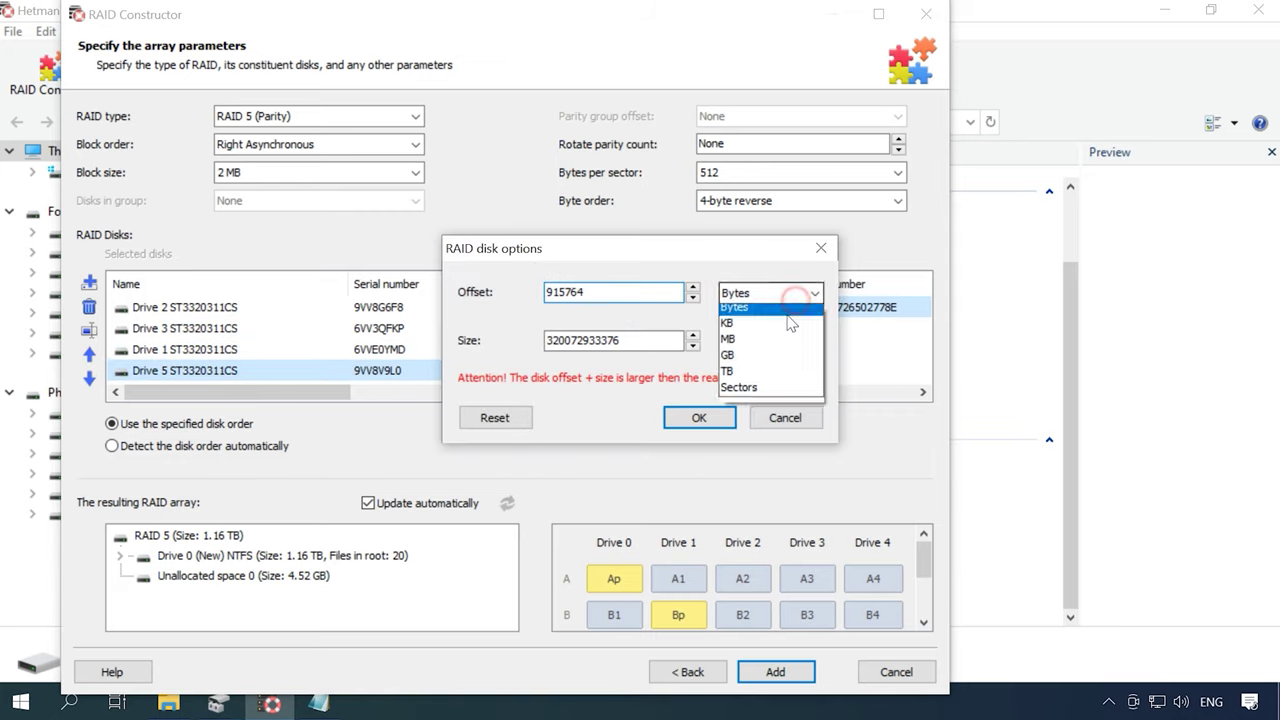
{"action": "left_click", "coordinate": [770, 392]}
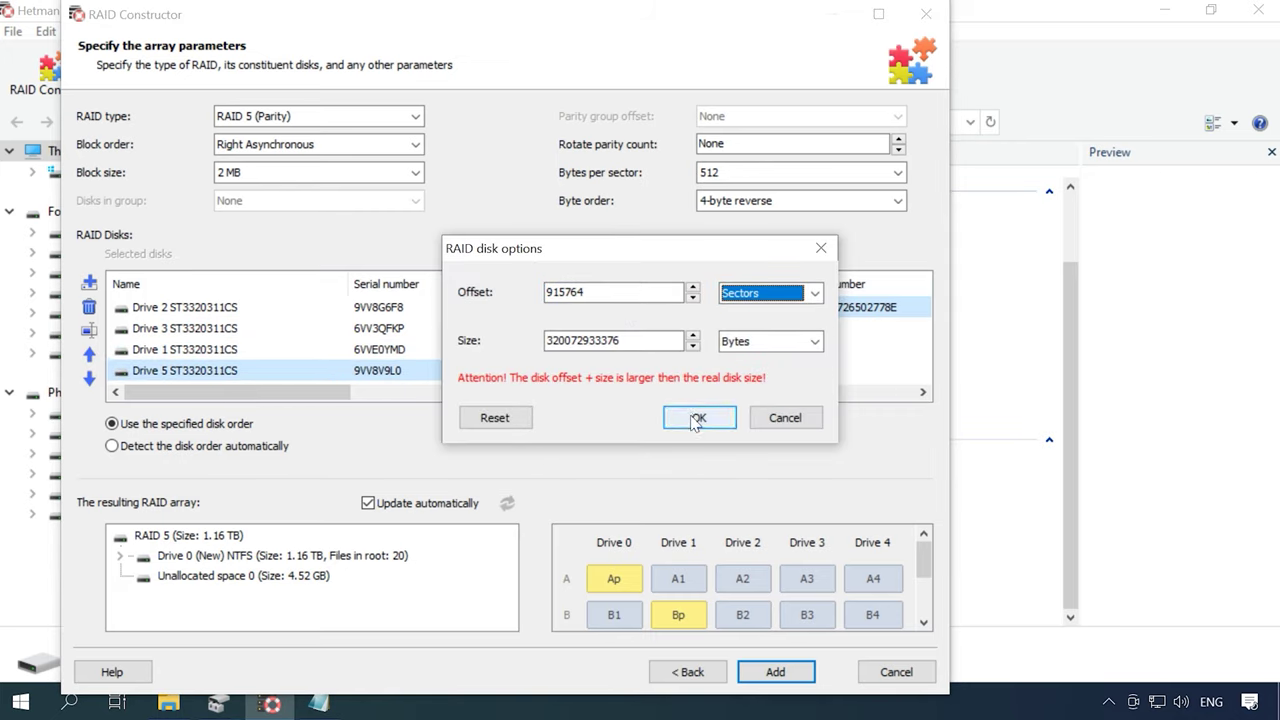
{"action": "left_click", "coordinate": [699, 418]}
Set the disk offset of Drive 4 to 915764 sectors and add the assembled RAID 5 array to the drive list
{"action": "scroll", "coordinate": [313, 379], "scroll_direction": "down", "scroll_amount": 1}
{"action": "left_click", "coordinate": [185, 370]}
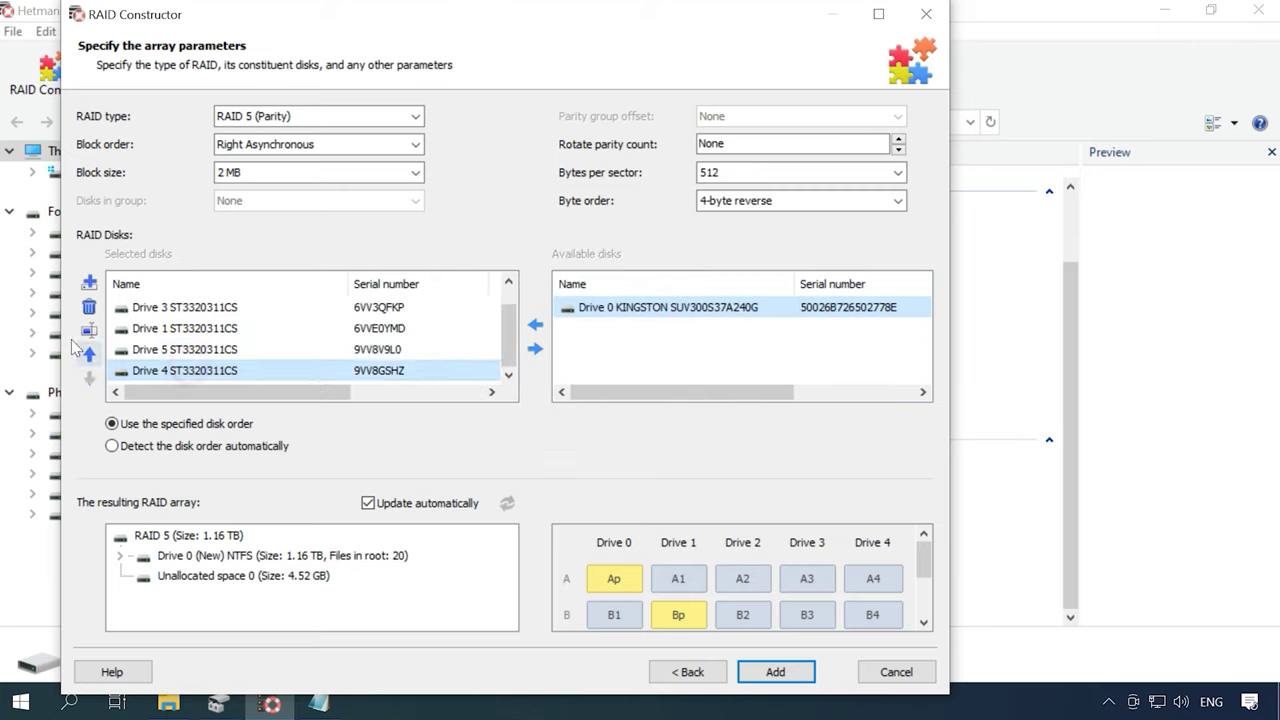
{"action": "left_click", "coordinate": [89, 331]}
{"action": "type", "text": "915764"}
{"action": "left_click", "coordinate": [815, 293]}
{"action": "left_click", "coordinate": [768, 393]}
{"action": "left_click", "coordinate": [688, 418]}
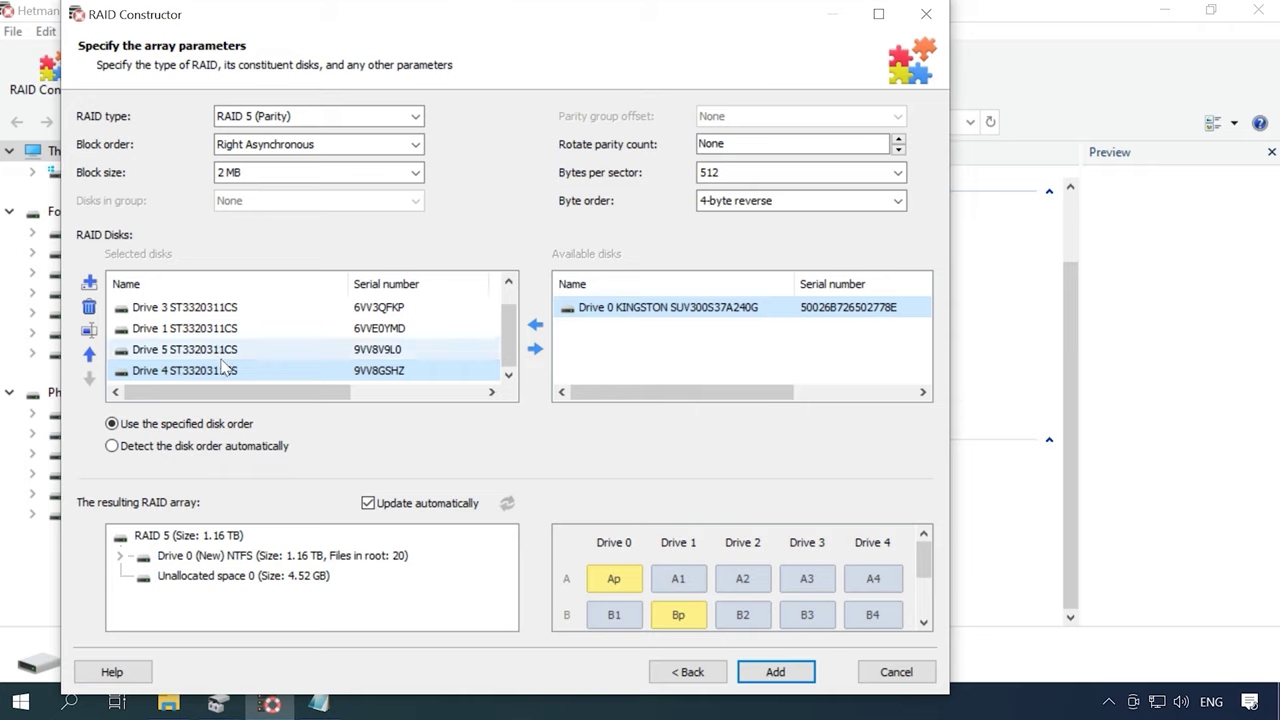
{"action": "left_click", "coordinate": [777, 672]}
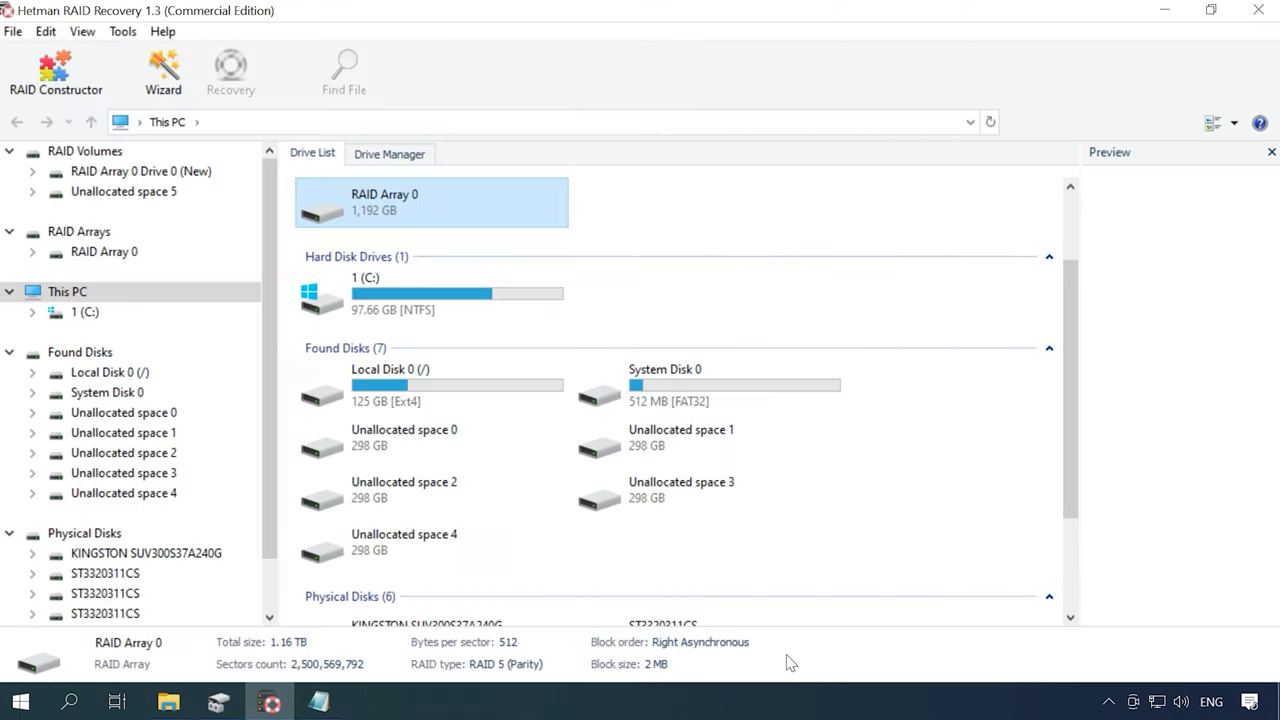
Open RAID Array 0 and run a fast scan on it through to the end of the wizard
{"action": "left_click", "coordinate": [407, 222]}
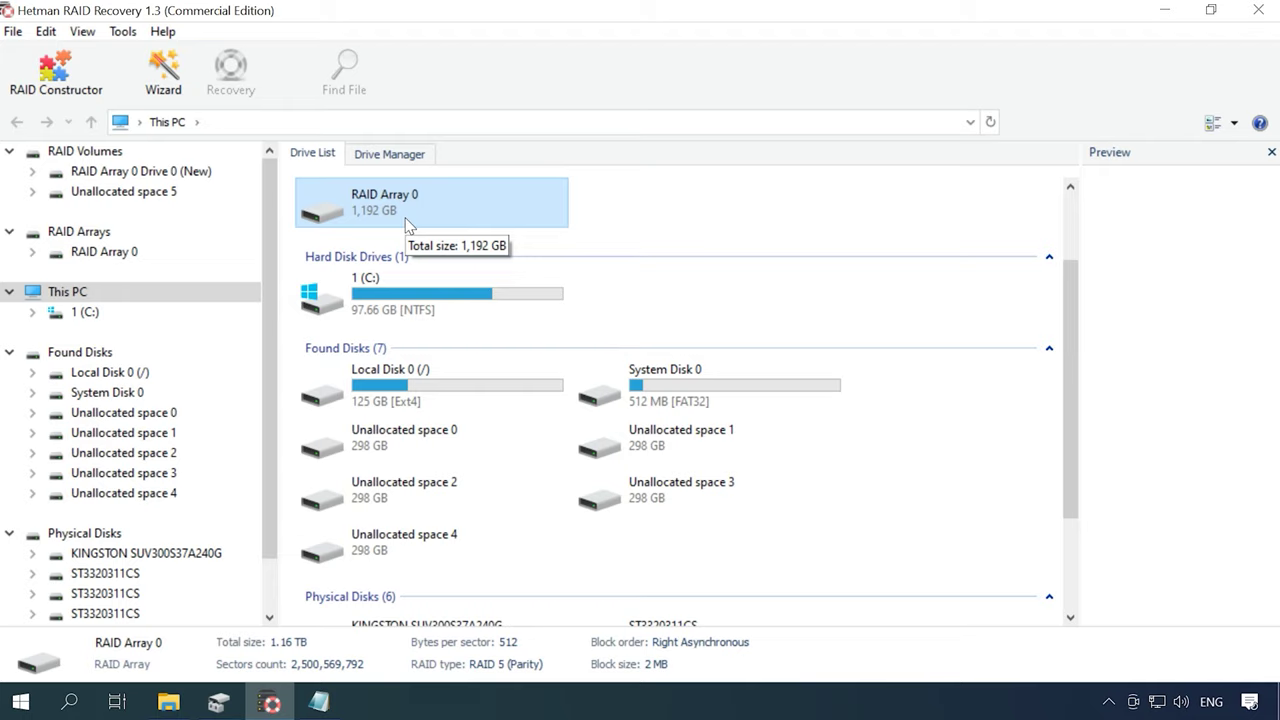
{"action": "right_click", "coordinate": [407, 226]}
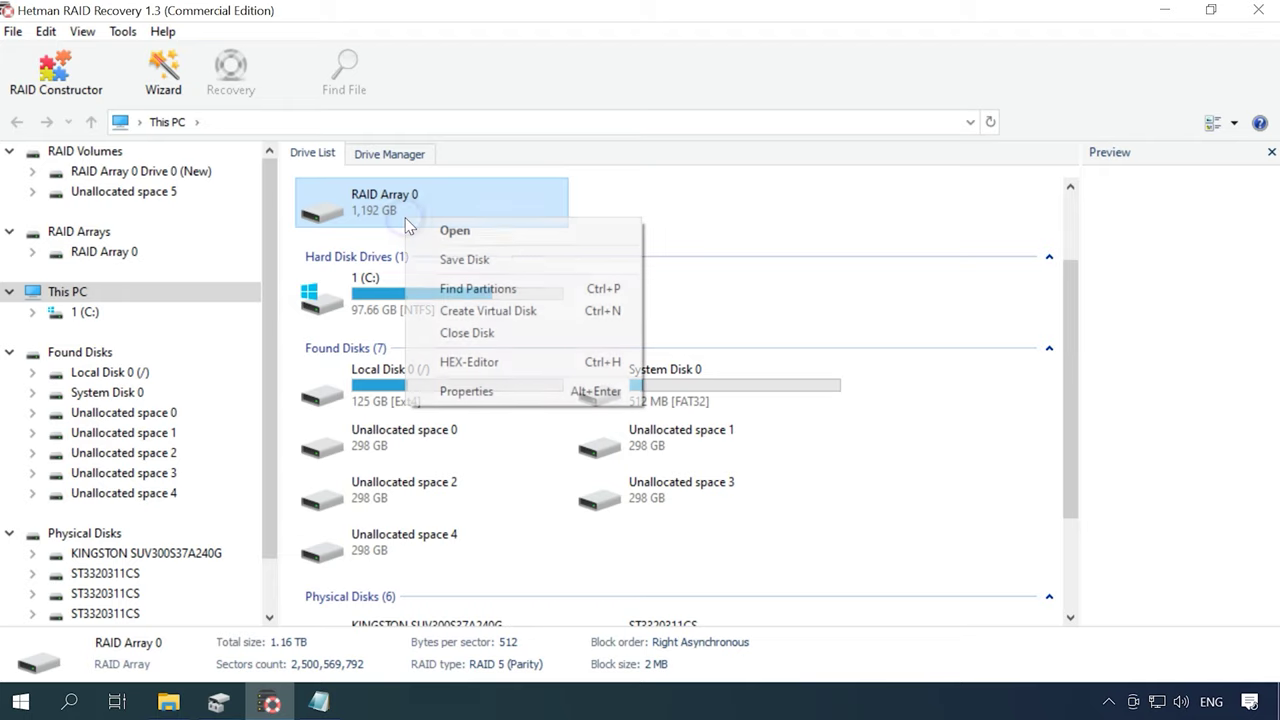
{"action": "left_click", "coordinate": [458, 236]}
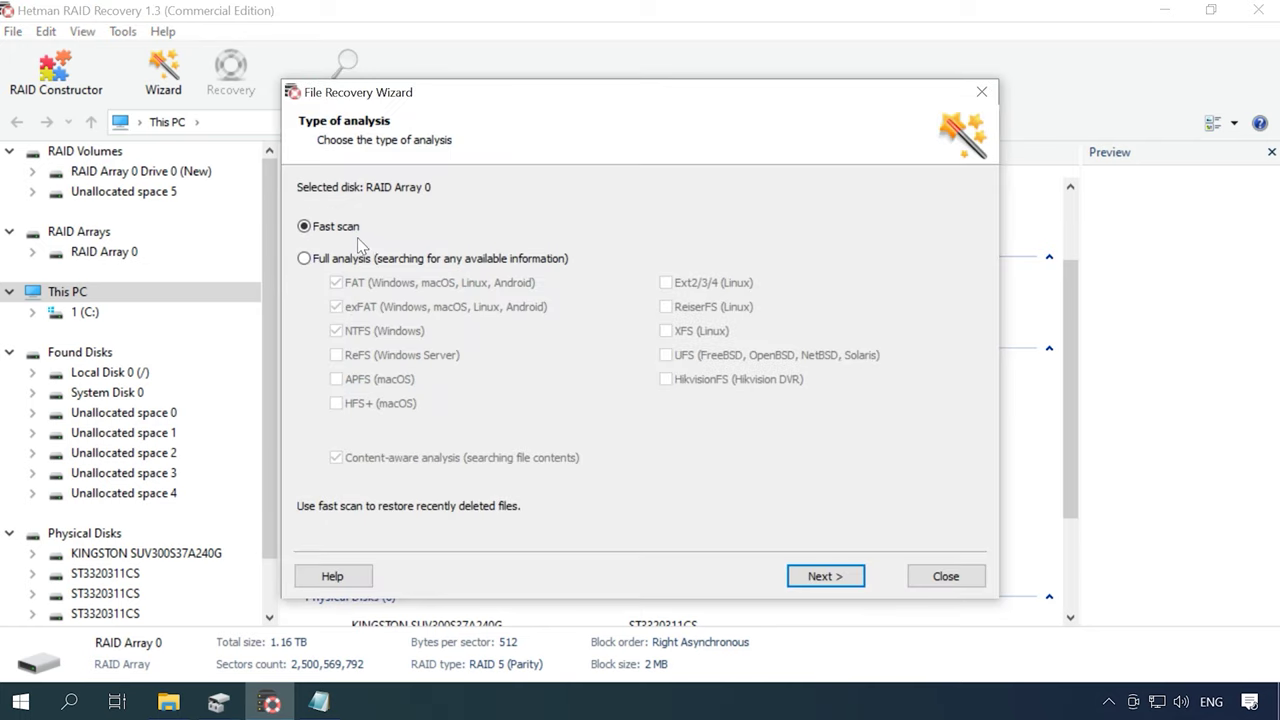
{"action": "left_click", "coordinate": [826, 579]}
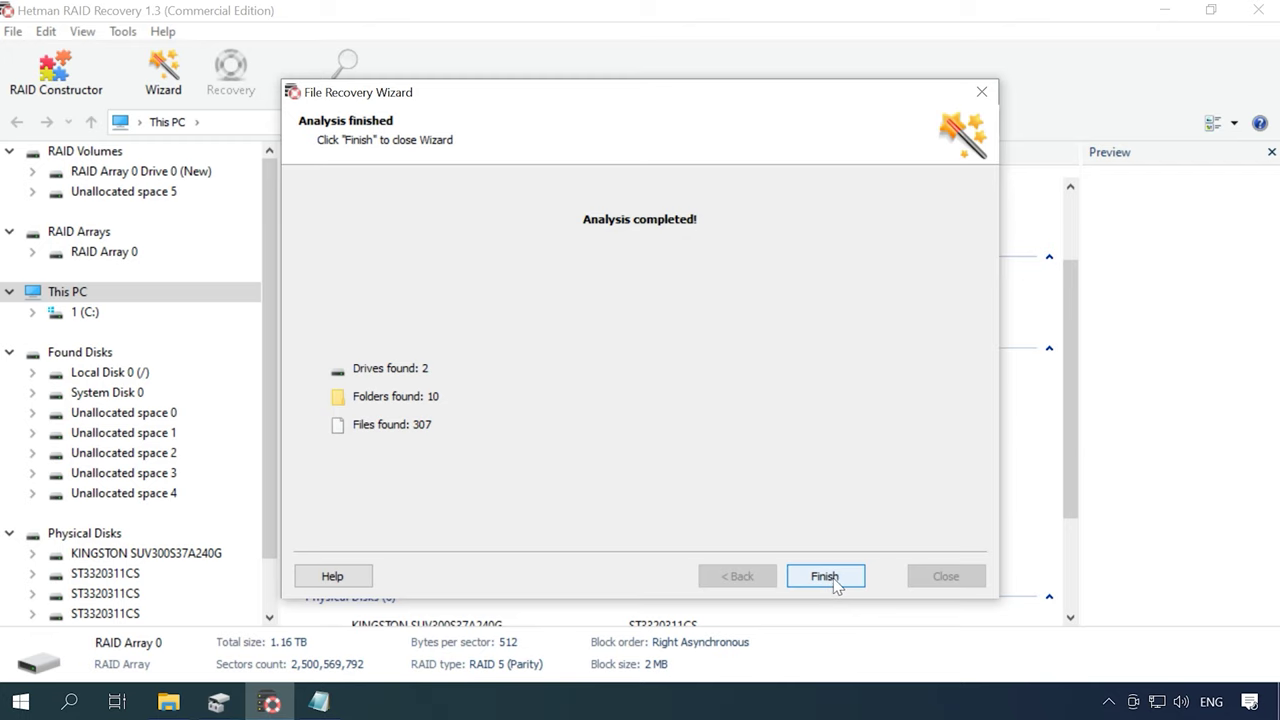
{"action": "left_click", "coordinate": [830, 583]}
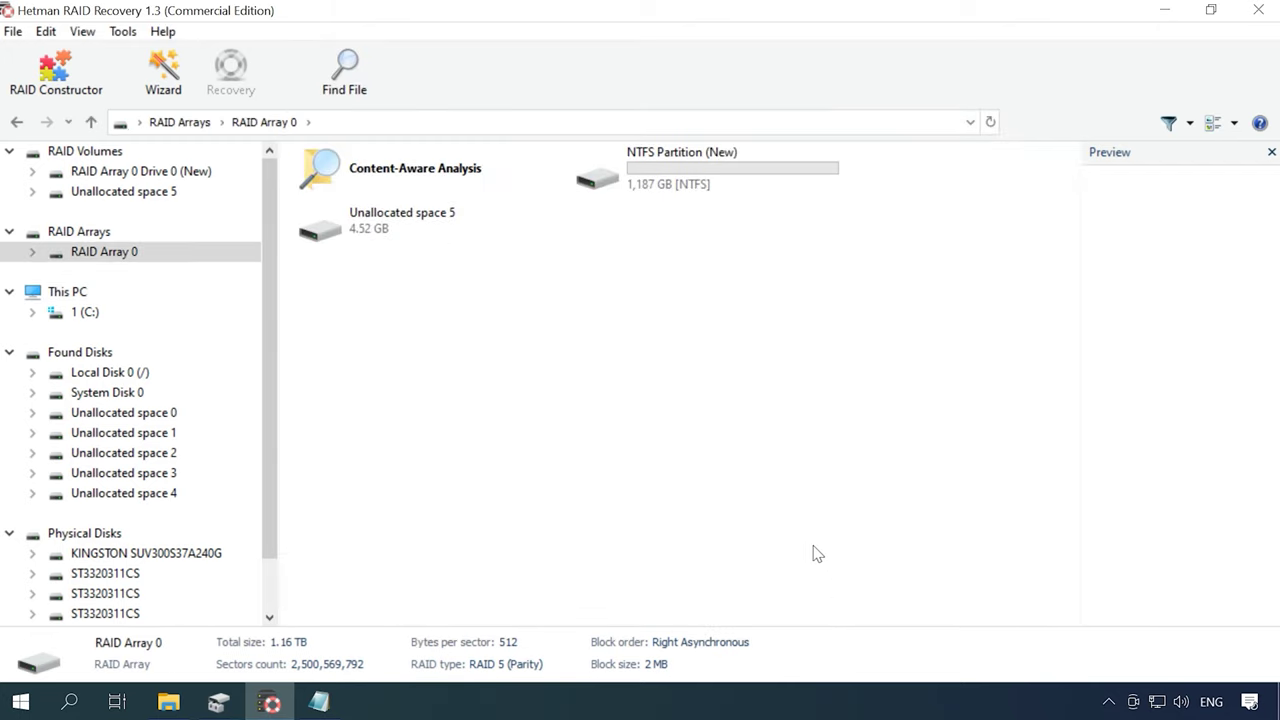
Open the NTFS Partition (New) of the scanned array and look through its folders and images
{"action": "double_click", "coordinate": [748, 178]}
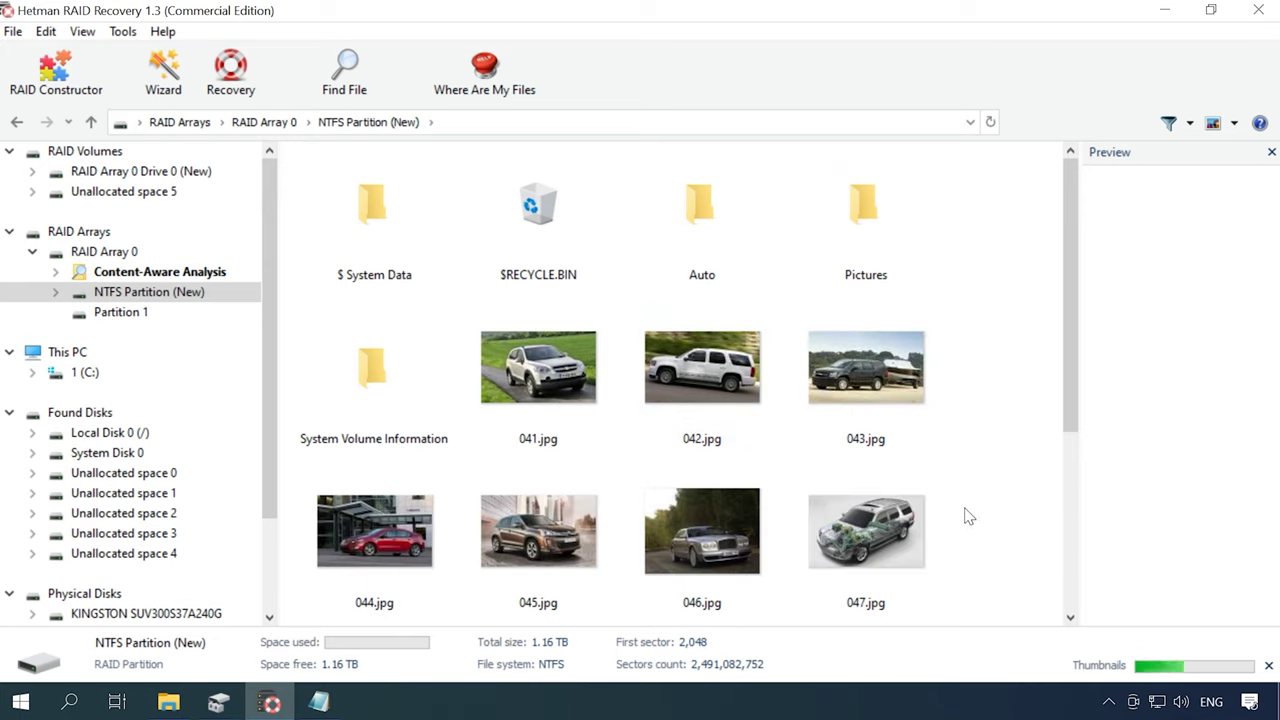
{"action": "scroll", "coordinate": [968, 516], "scroll_direction": "down", "scroll_amount": 3}
{"action": "scroll", "coordinate": [968, 516], "scroll_direction": "up", "scroll_amount": 3}
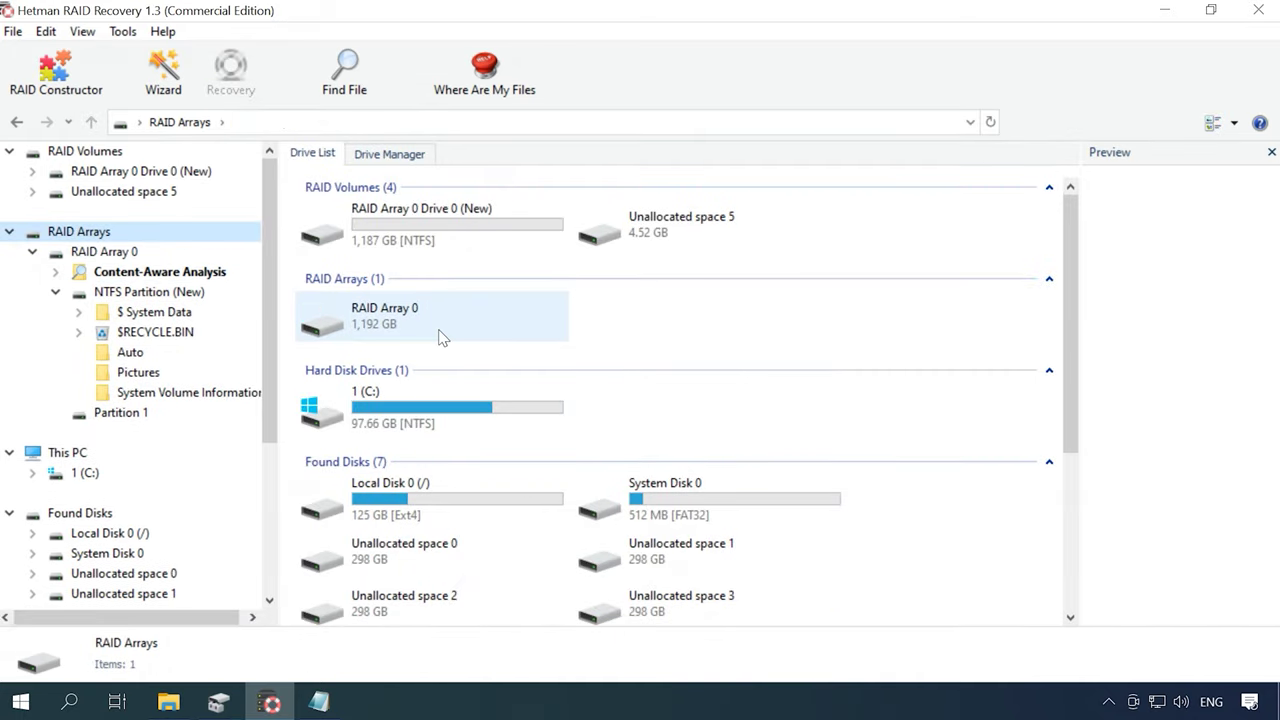
Analyse RAID Array 0 again with a full analysis for NTFS, excluding the FAT and exFAT file systems
{"action": "right_click", "coordinate": [448, 328]}
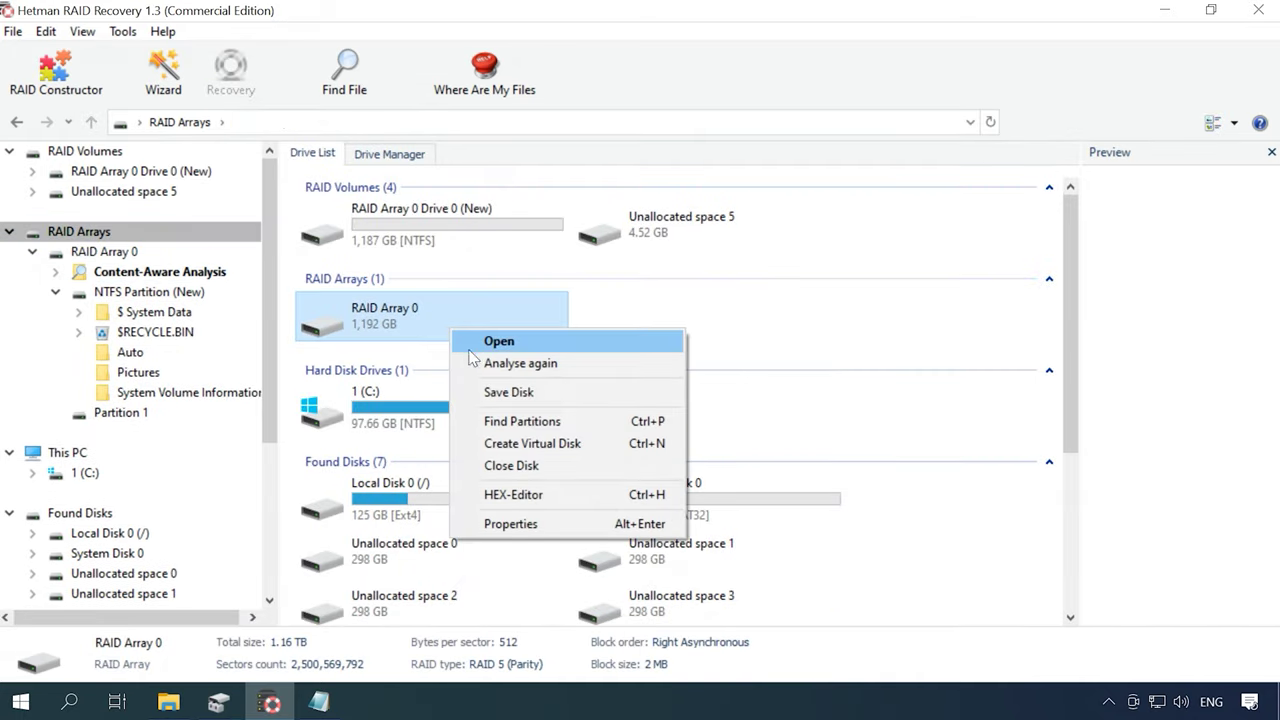
{"action": "left_click", "coordinate": [551, 366]}
{"action": "left_click", "coordinate": [350, 260]}
{"action": "left_click", "coordinate": [357, 283]}
{"action": "left_click", "coordinate": [358, 307]}
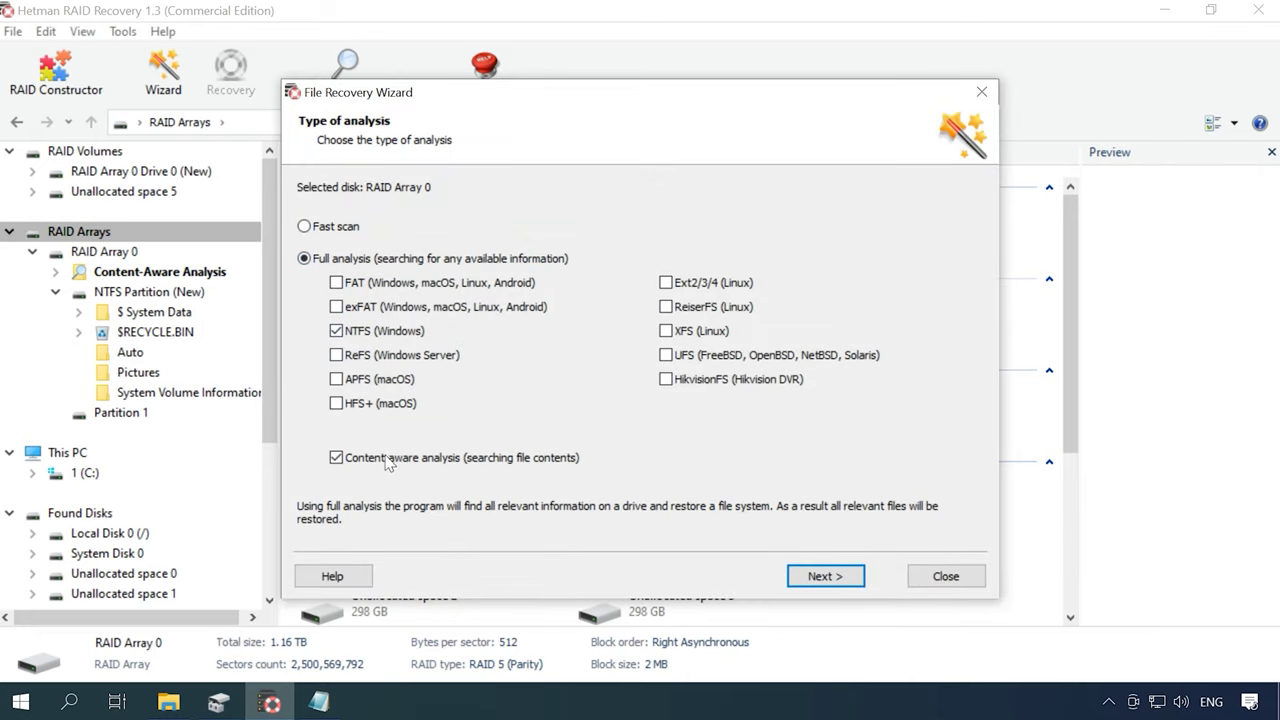
{"action": "left_click", "coordinate": [388, 460]}
{"action": "left_click", "coordinate": [822, 580]}
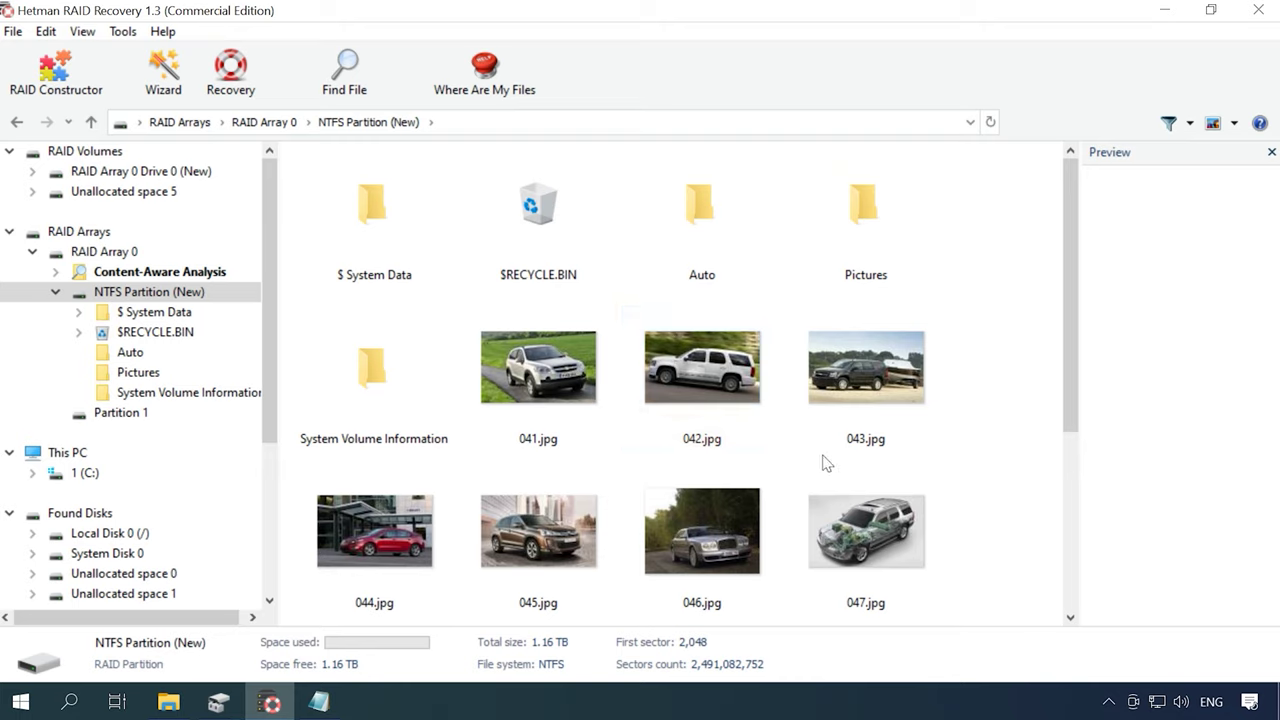
Recover the images 041.jpg to 043.jpg and 045.jpg to 047.jpg to the hard disk folder C:\2\
{"action": "left_click_drag", "start_coordinate": [980, 377], "coordinate": [561, 482]}
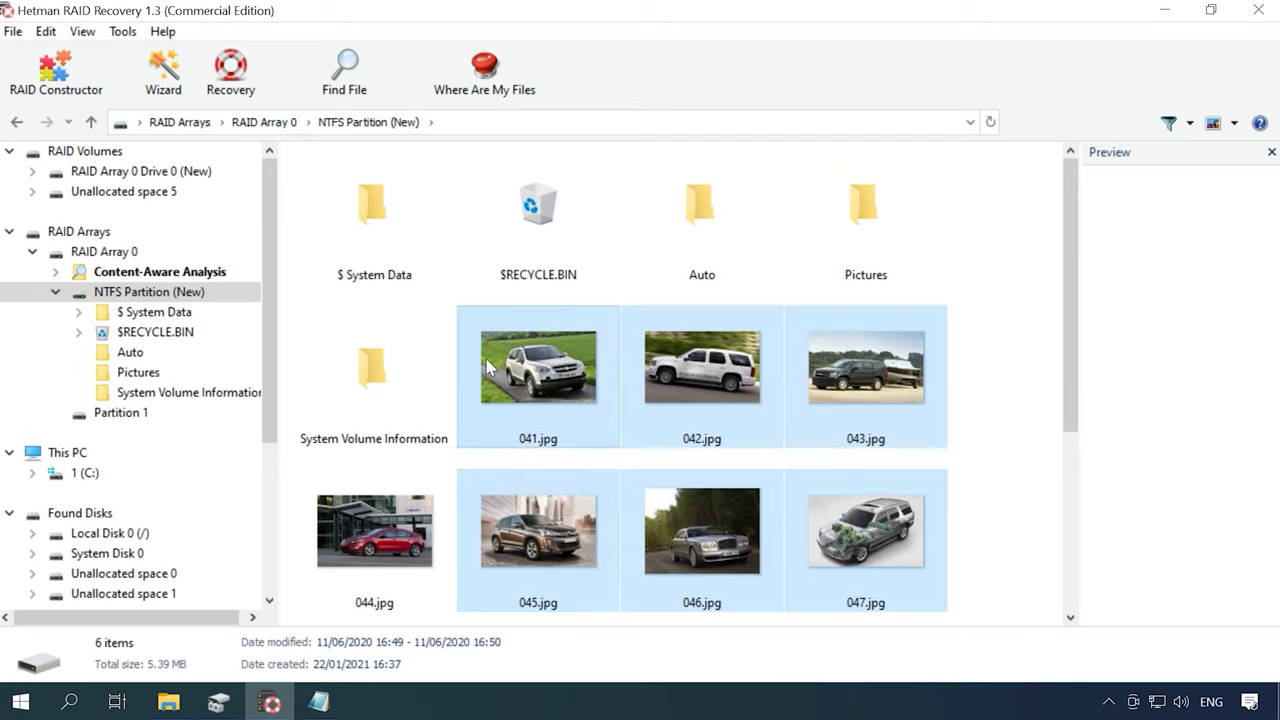
{"action": "left_click", "coordinate": [229, 97]}
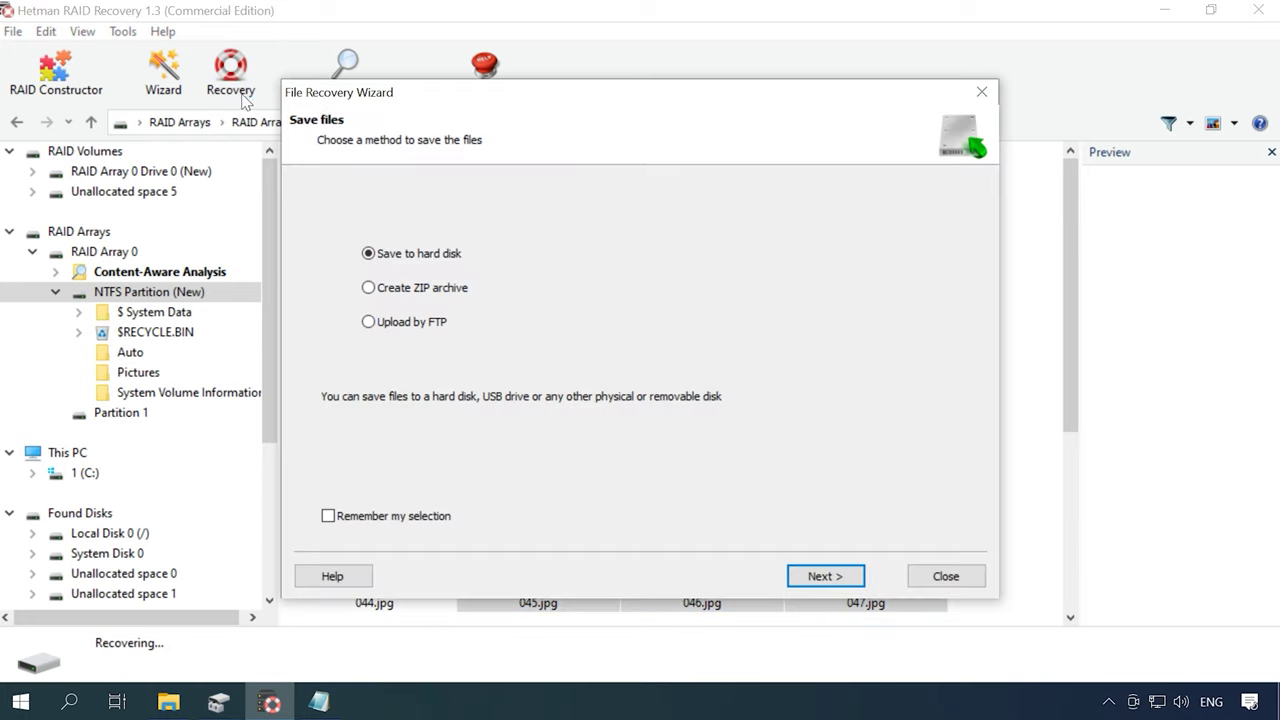
{"action": "left_click", "coordinate": [840, 580]}
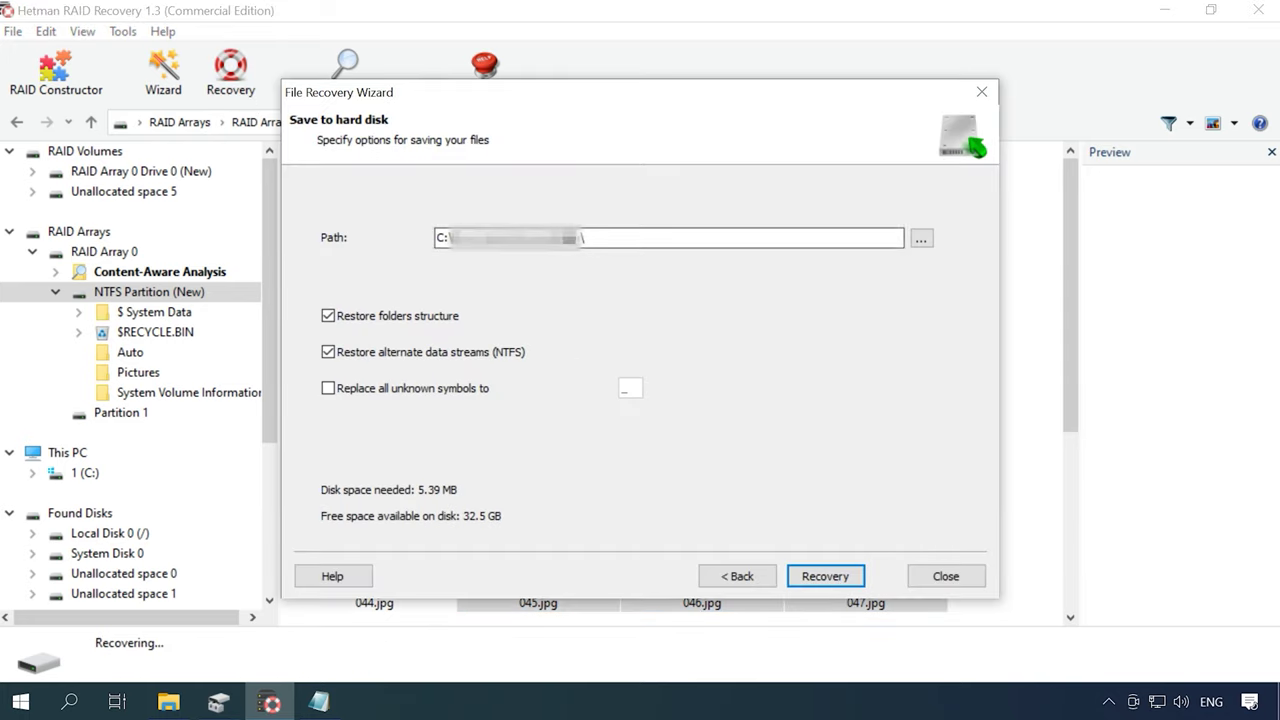
{"action": "double_click", "coordinate": [581, 238]}
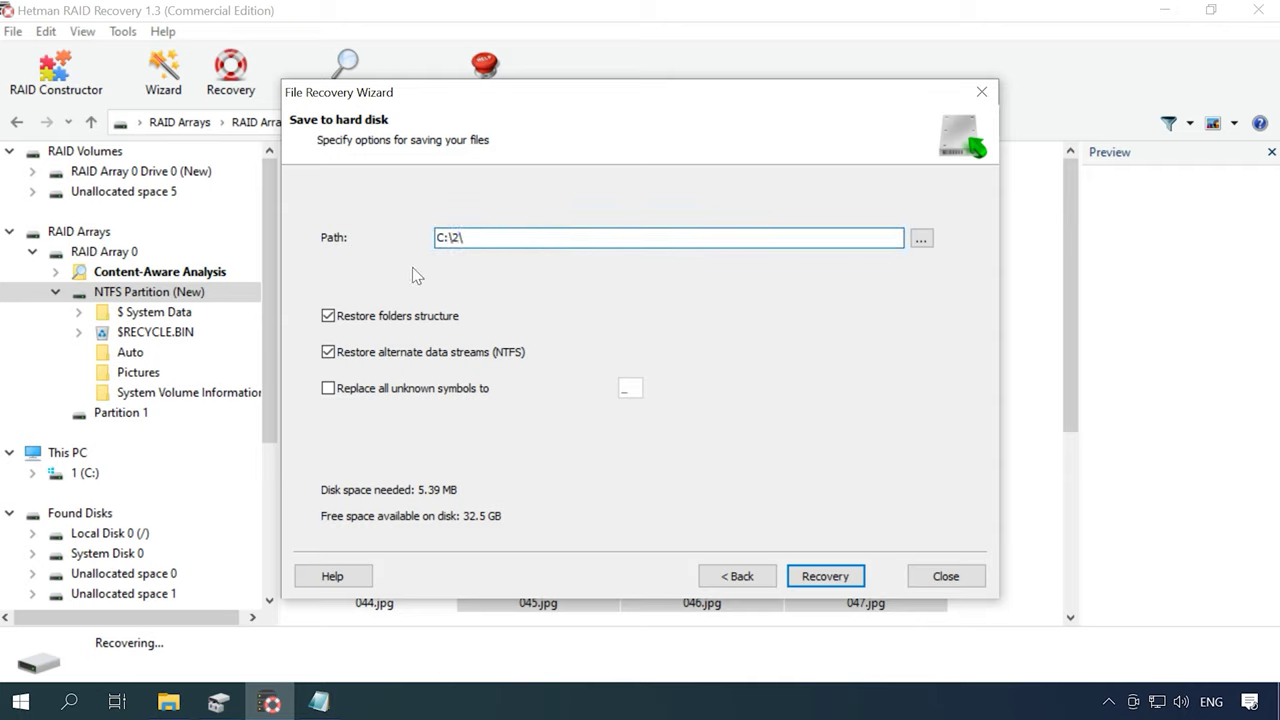
{"action": "left_click", "coordinate": [809, 580]}
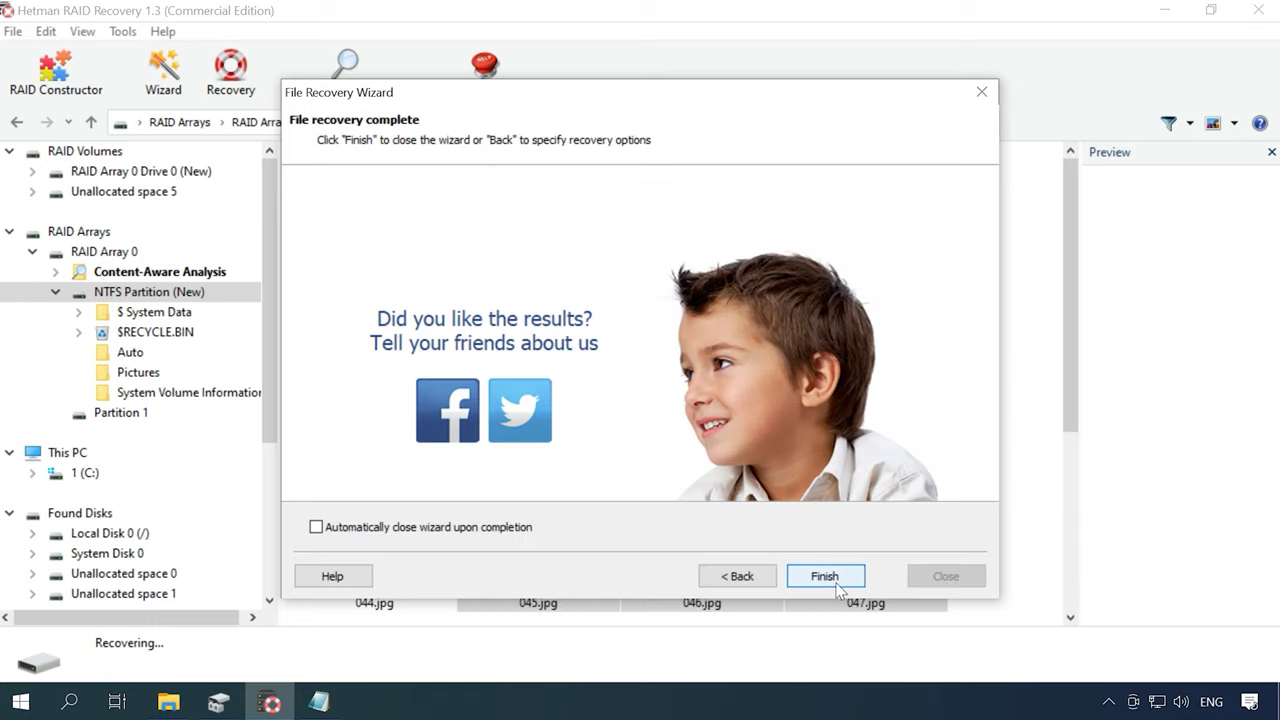
{"action": "left_click", "coordinate": [846, 589]}
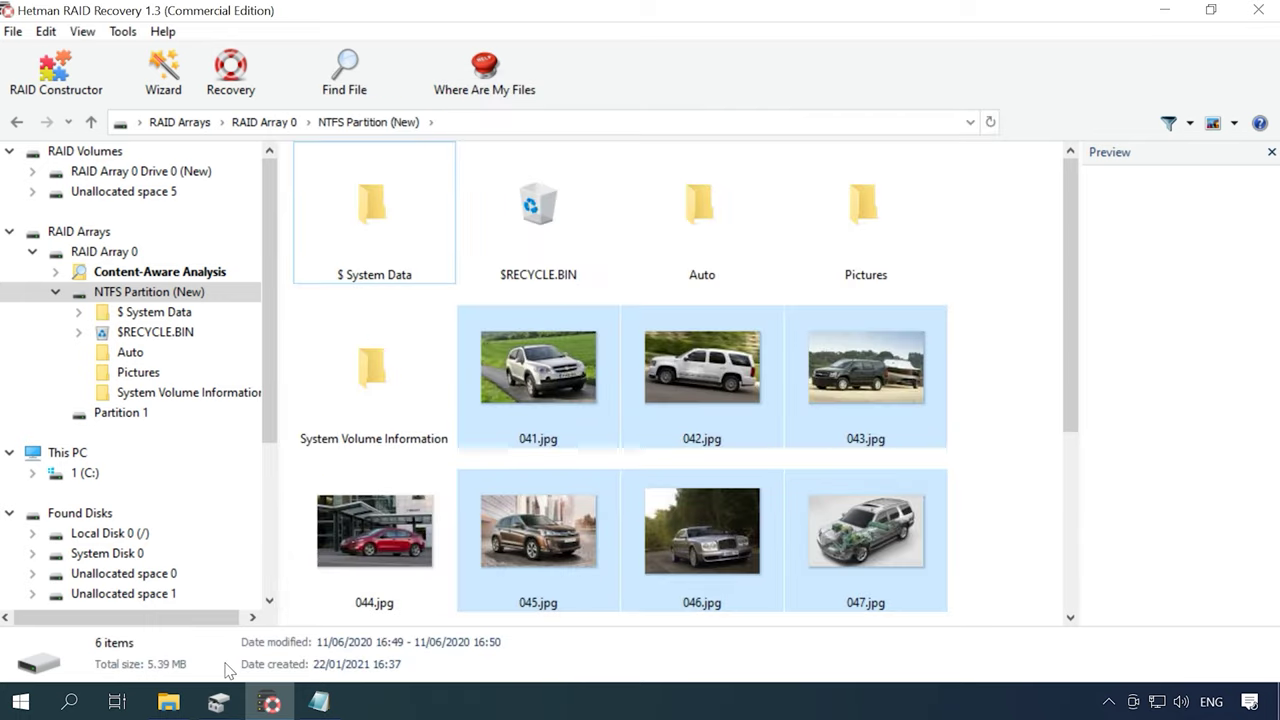
Switch to File Explorer and open the folder 2 on drive C: to check the recovered files
{"action": "left_click", "coordinate": [168, 703]}
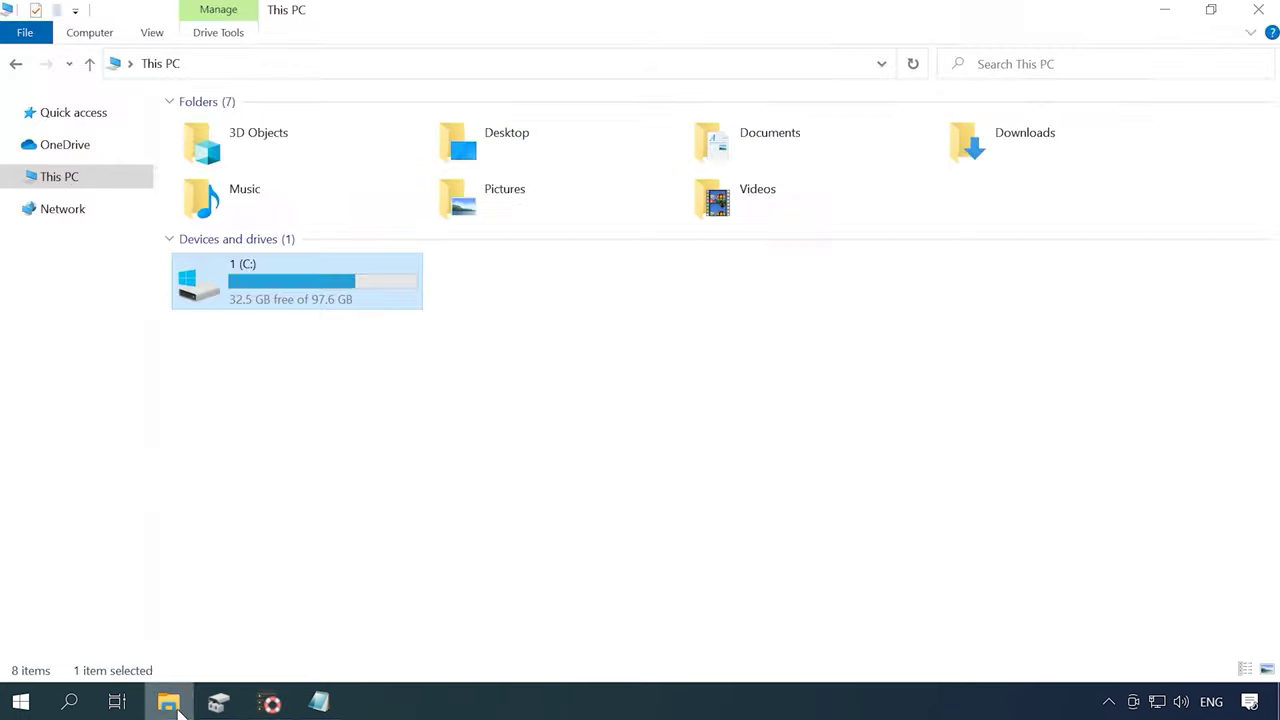
{"action": "double_click", "coordinate": [275, 280]}
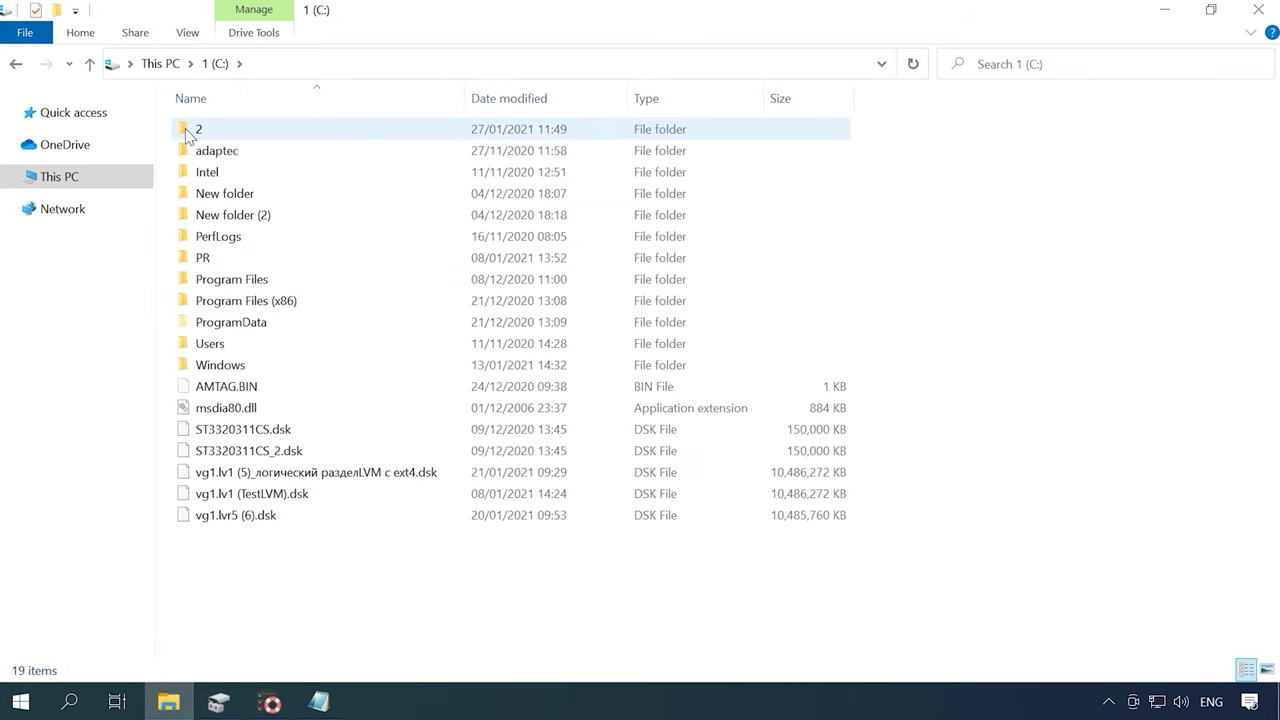
{"action": "double_click", "coordinate": [205, 133]}
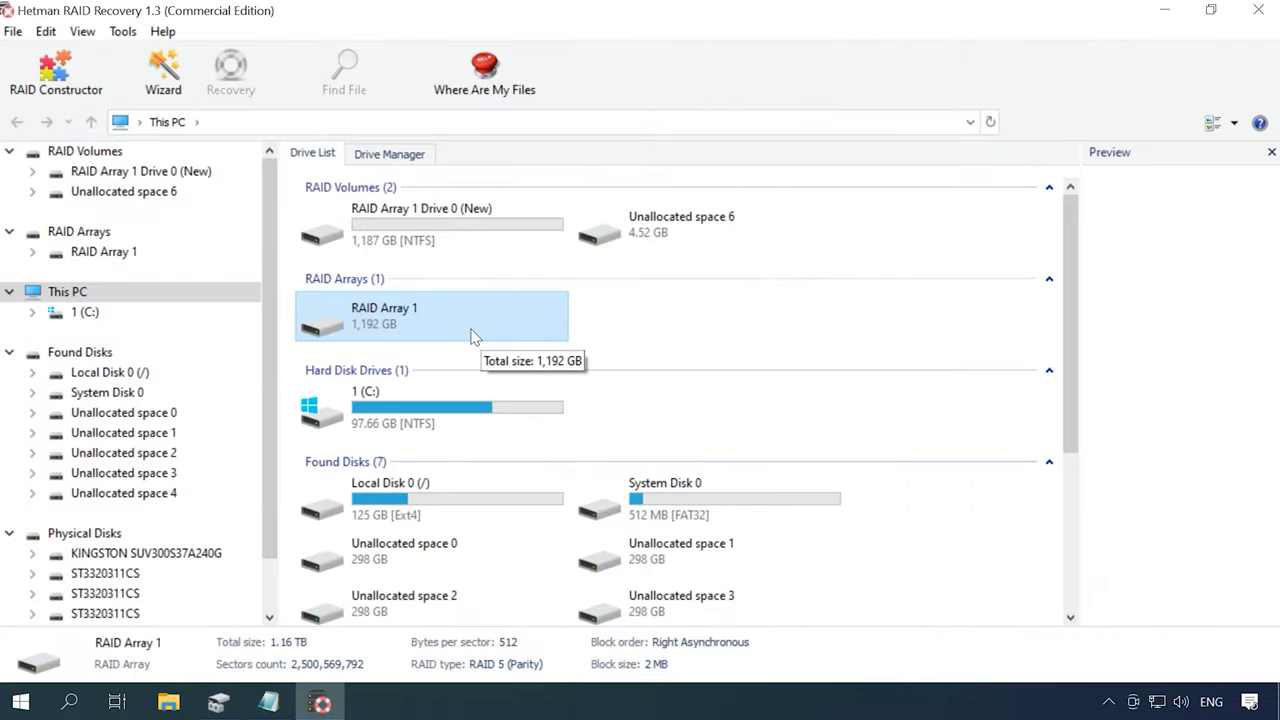
Check the RAID parameters and member disks in the properties of RAID Array 1
{"action": "right_click", "coordinate": [480, 330]}
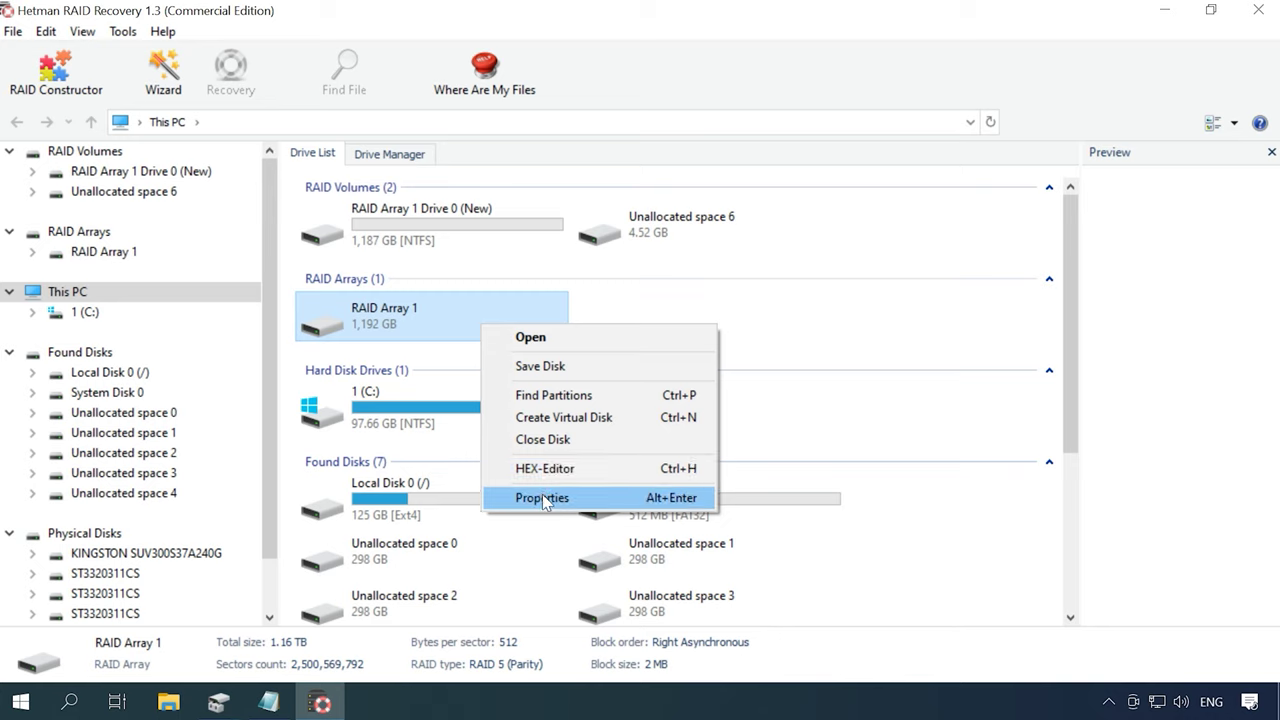
{"action": "left_click", "coordinate": [543, 492]}
{"action": "left_click", "coordinate": [535, 131]}
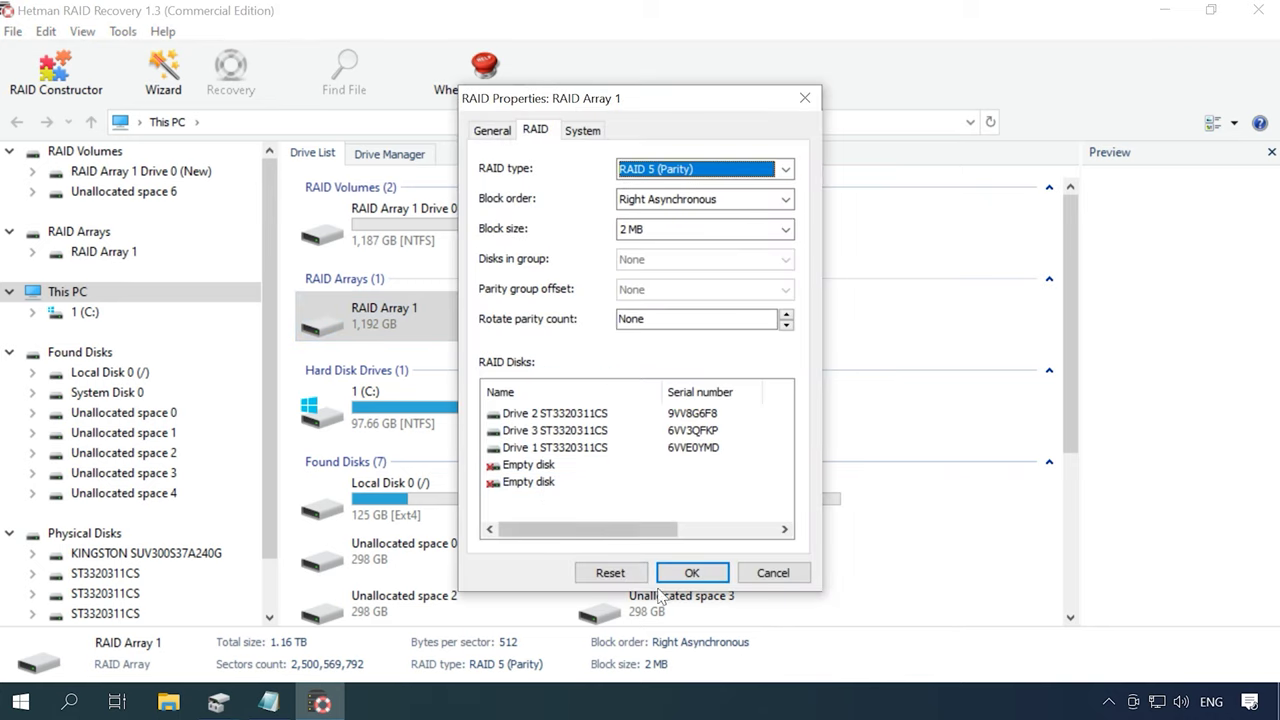
{"action": "left_click", "coordinate": [752, 570]}
Open RAID Array 1 and run a fast scan on it through to the end of the analysis
{"action": "right_click", "coordinate": [468, 328]}
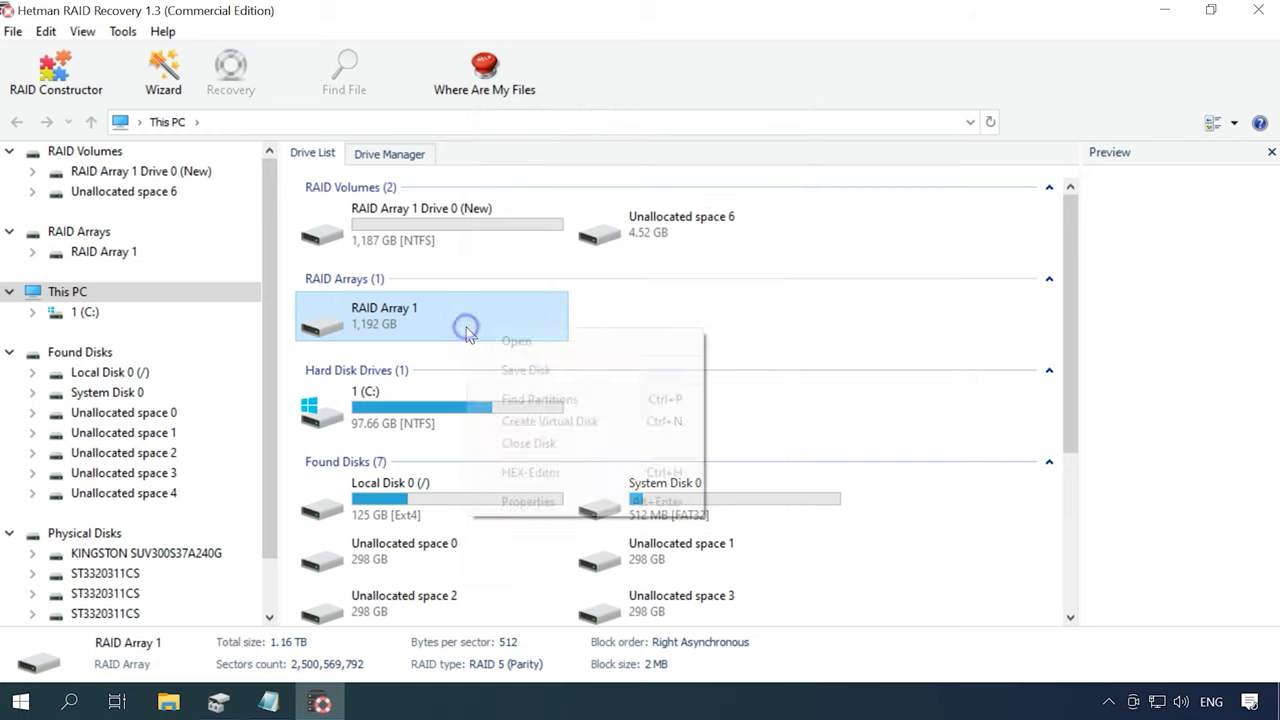
{"action": "left_click", "coordinate": [546, 342]}
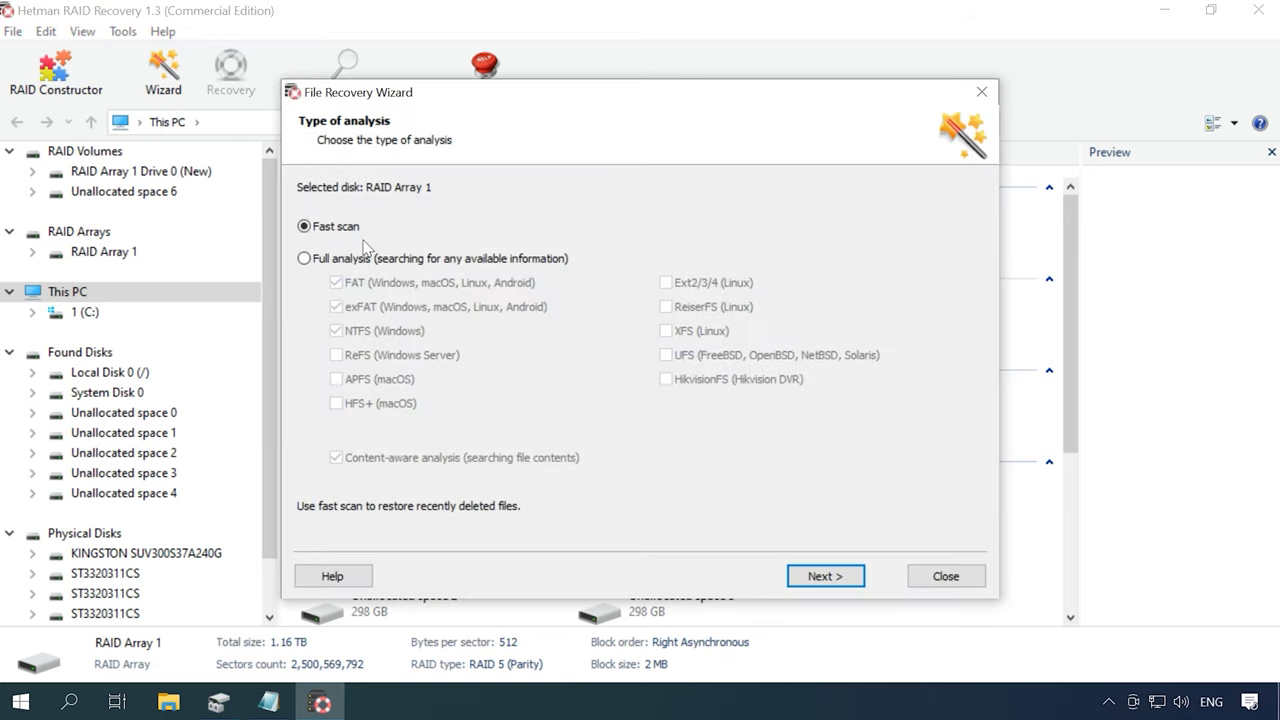
{"action": "left_click", "coordinate": [822, 577]}
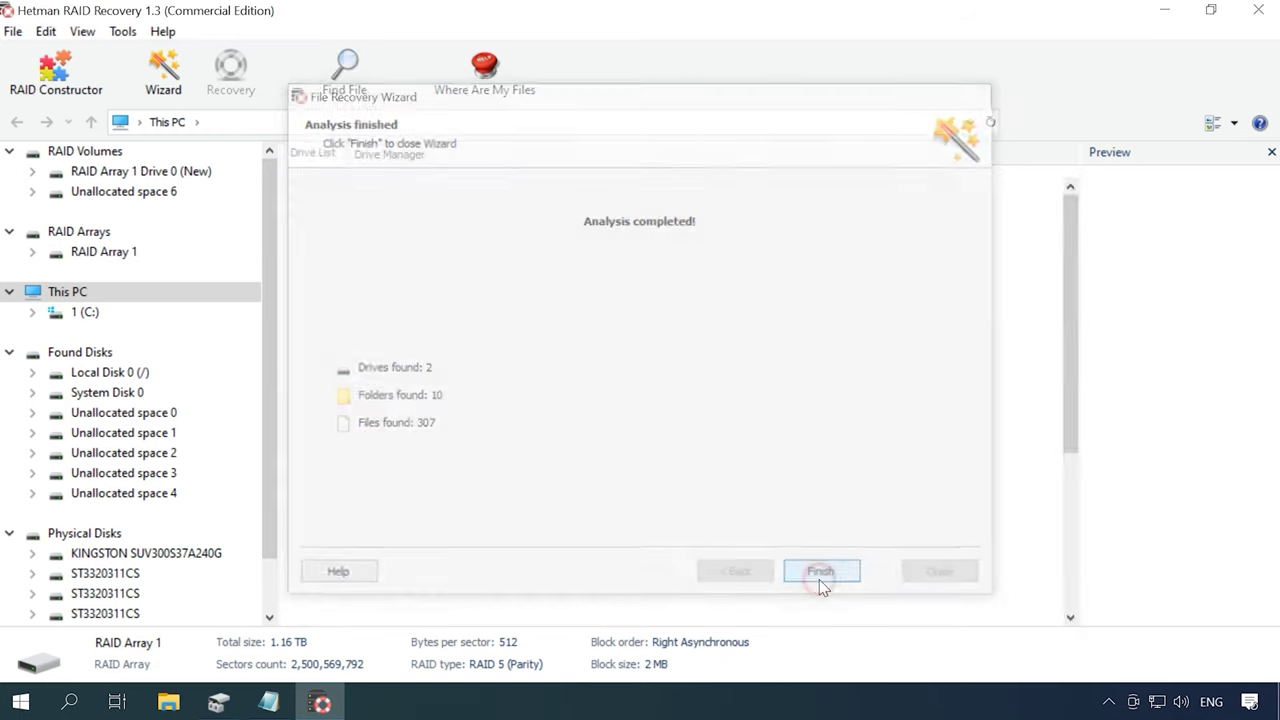
{"action": "left_click", "coordinate": [820, 578]}
Open the NTFS Partition (New) of RAID Array 1 and examine the thumbnails there and in the Auto folder
{"action": "double_click", "coordinate": [667, 179]}
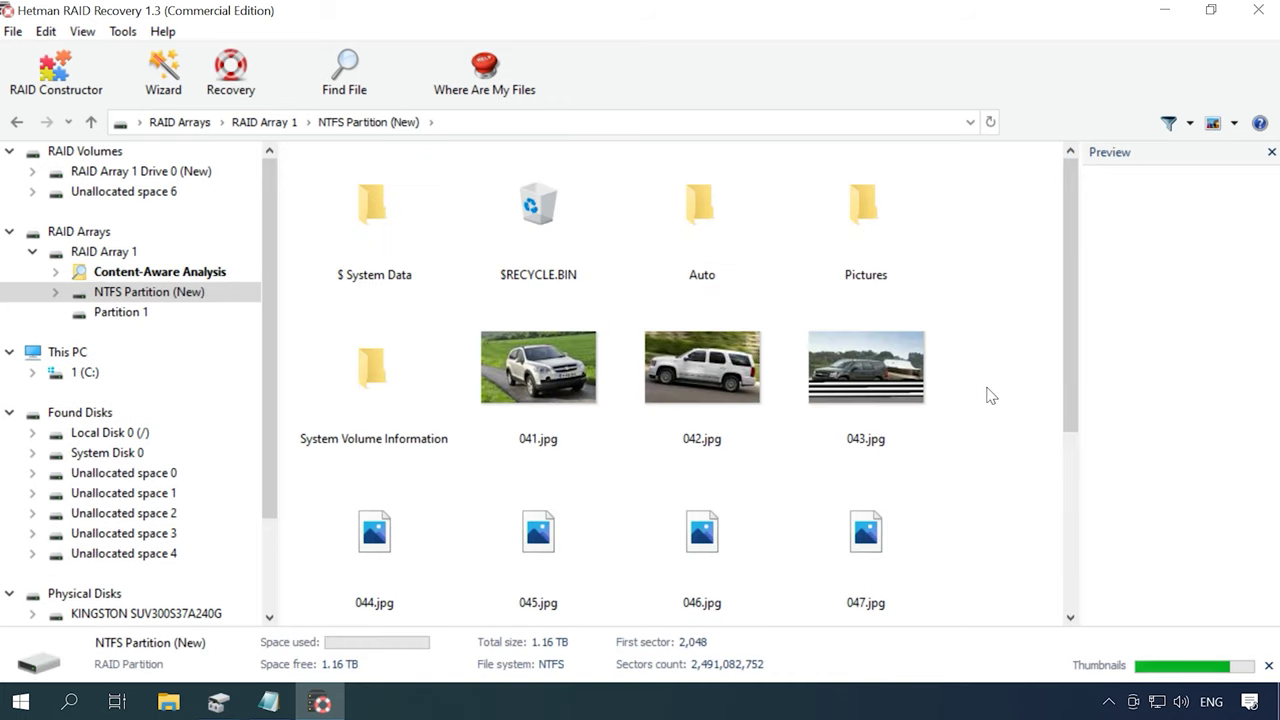
{"action": "scroll", "coordinate": [990, 396], "scroll_direction": "down", "scroll_amount": 3}
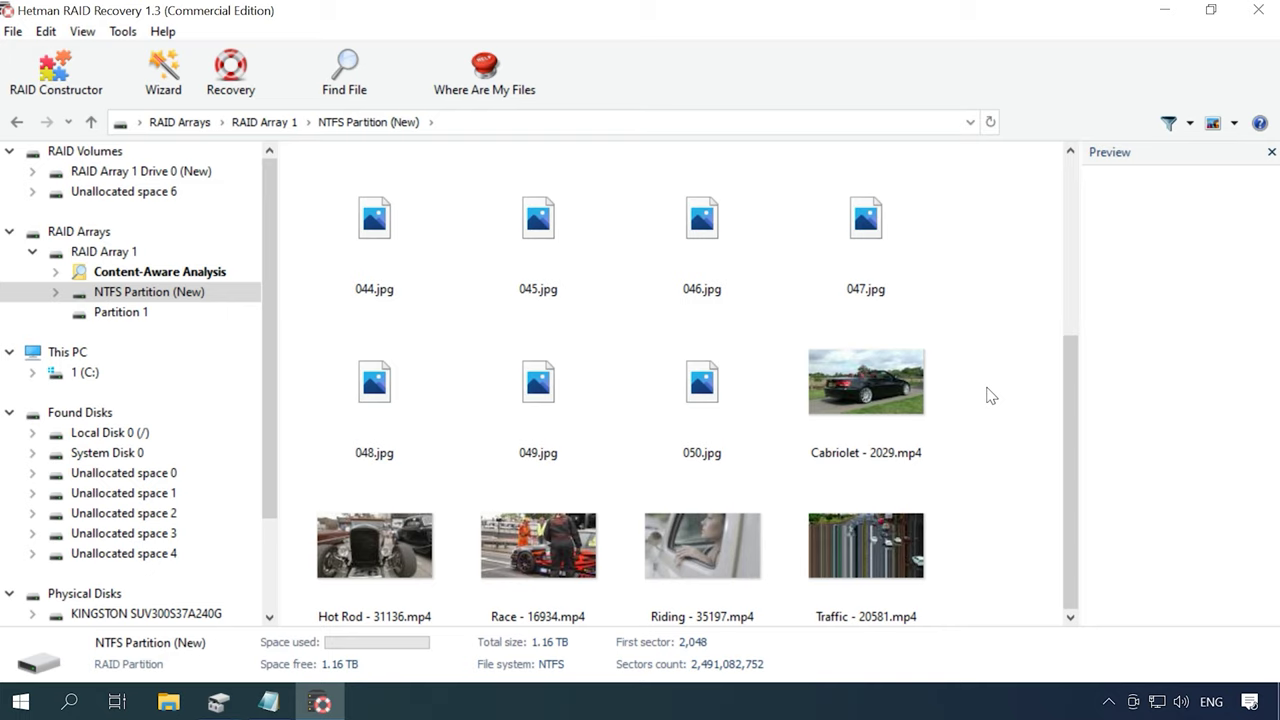
{"action": "scroll", "coordinate": [990, 396], "scroll_direction": "up", "scroll_amount": 3}
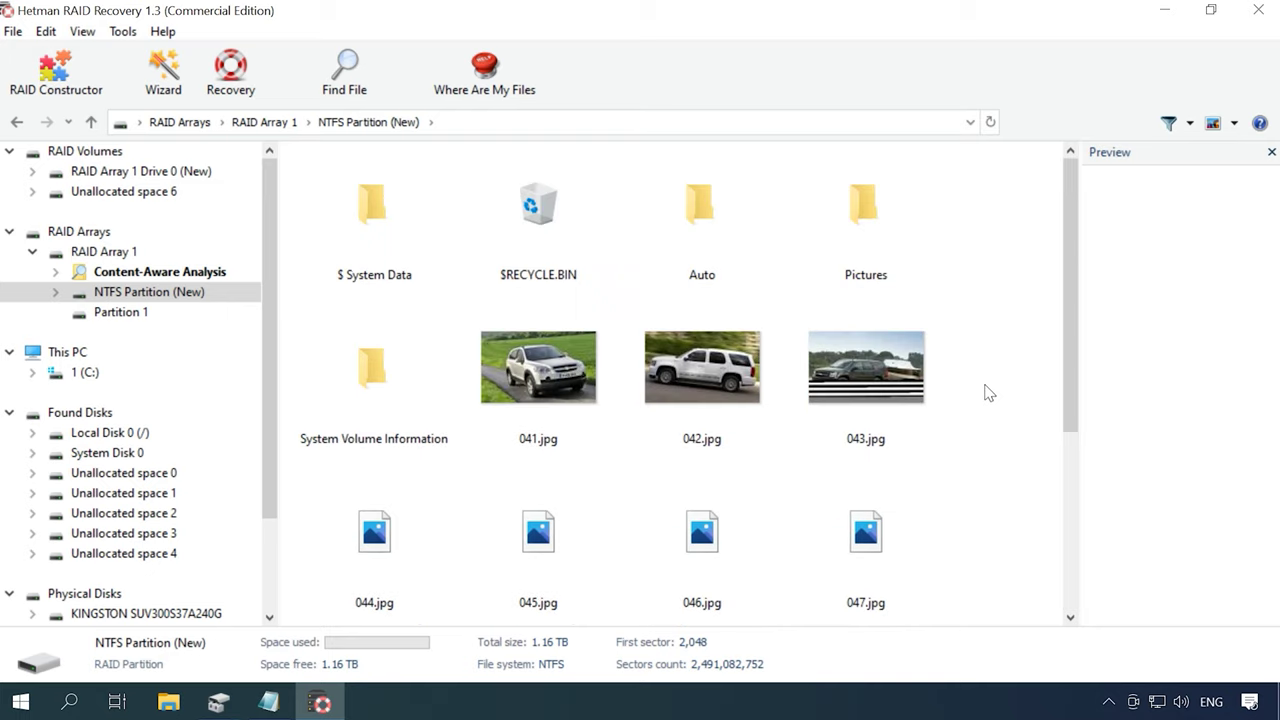
{"action": "double_click", "coordinate": [749, 262]}
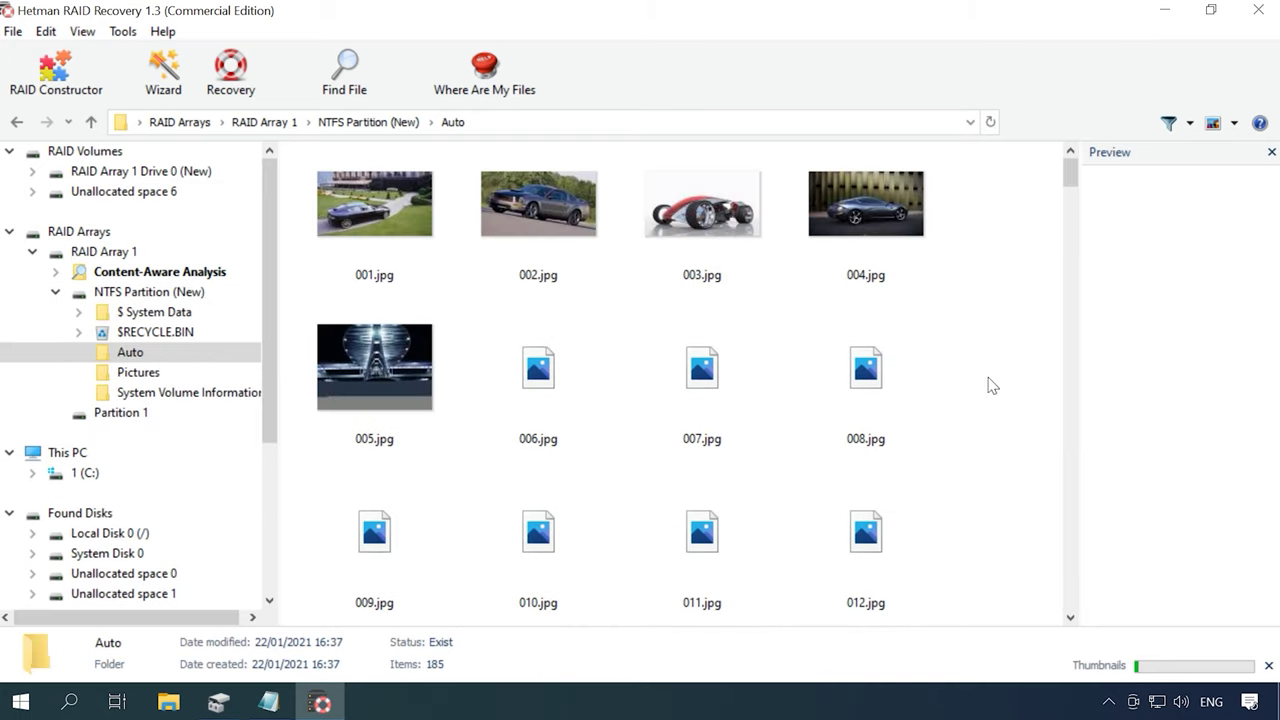
{"action": "scroll", "coordinate": [990, 386], "scroll_direction": "down", "scroll_amount": 15}
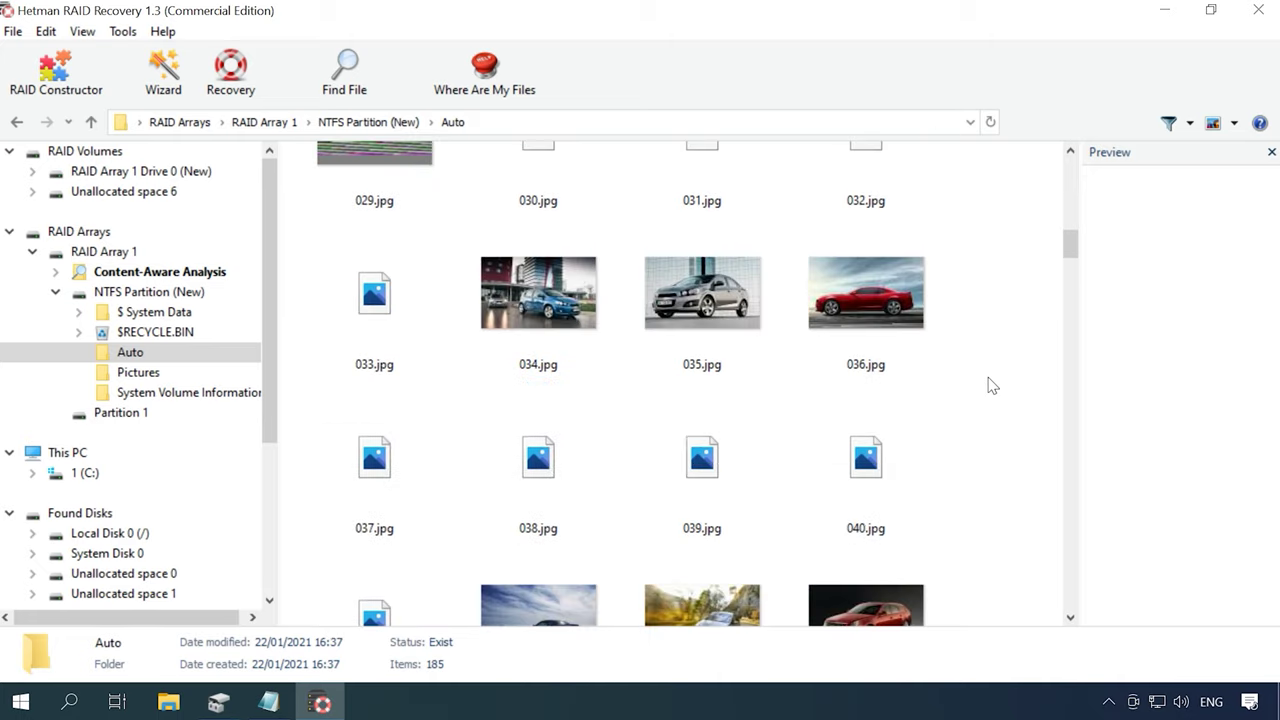
{"action": "scroll", "coordinate": [990, 386], "scroll_direction": "down", "scroll_amount": 12}
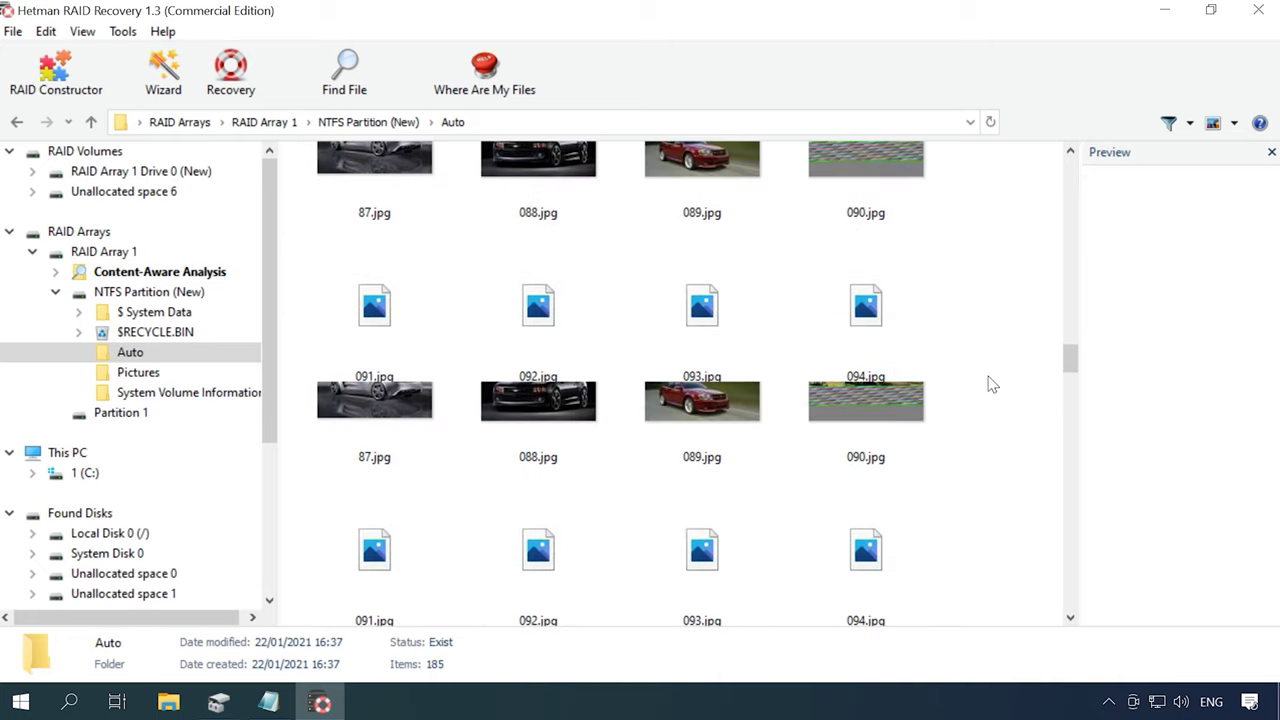
{"action": "scroll", "coordinate": [990, 384], "scroll_direction": "down", "scroll_amount": 16}
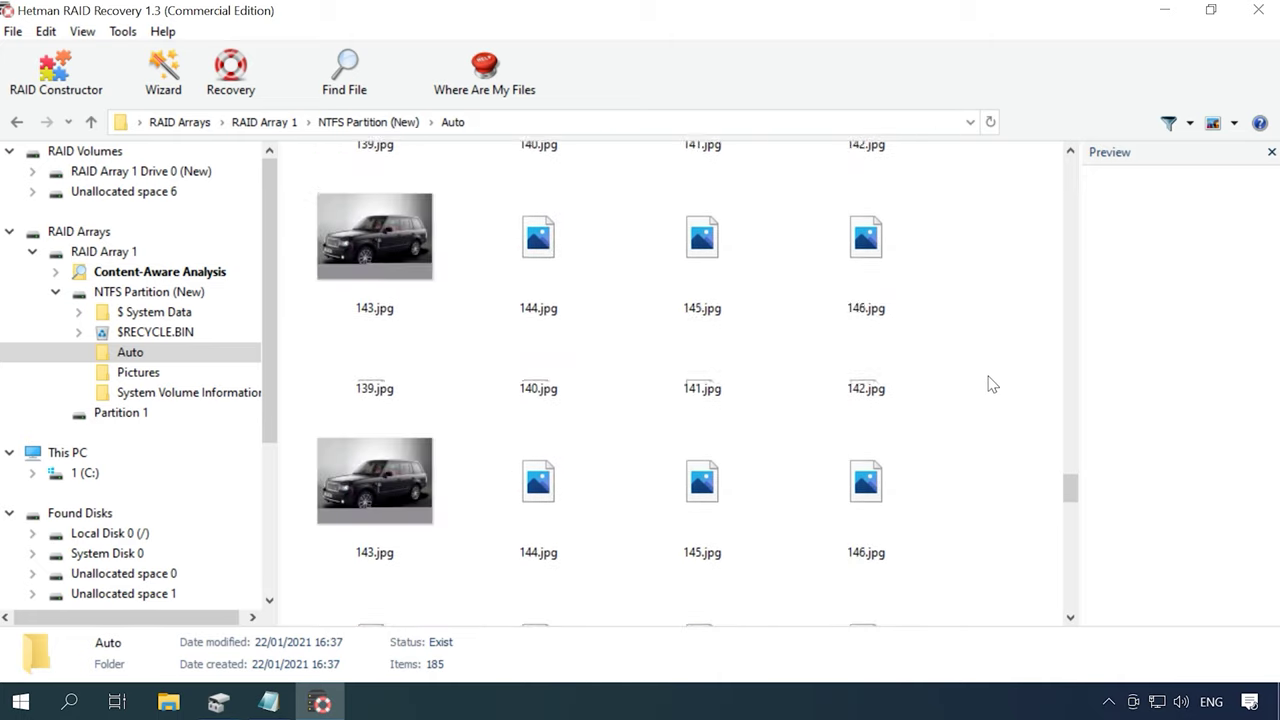
{"action": "scroll", "coordinate": [990, 384], "scroll_direction": "down", "scroll_amount": 4}
{"action": "scroll", "coordinate": [990, 384], "scroll_direction": "up", "scroll_amount": 20}
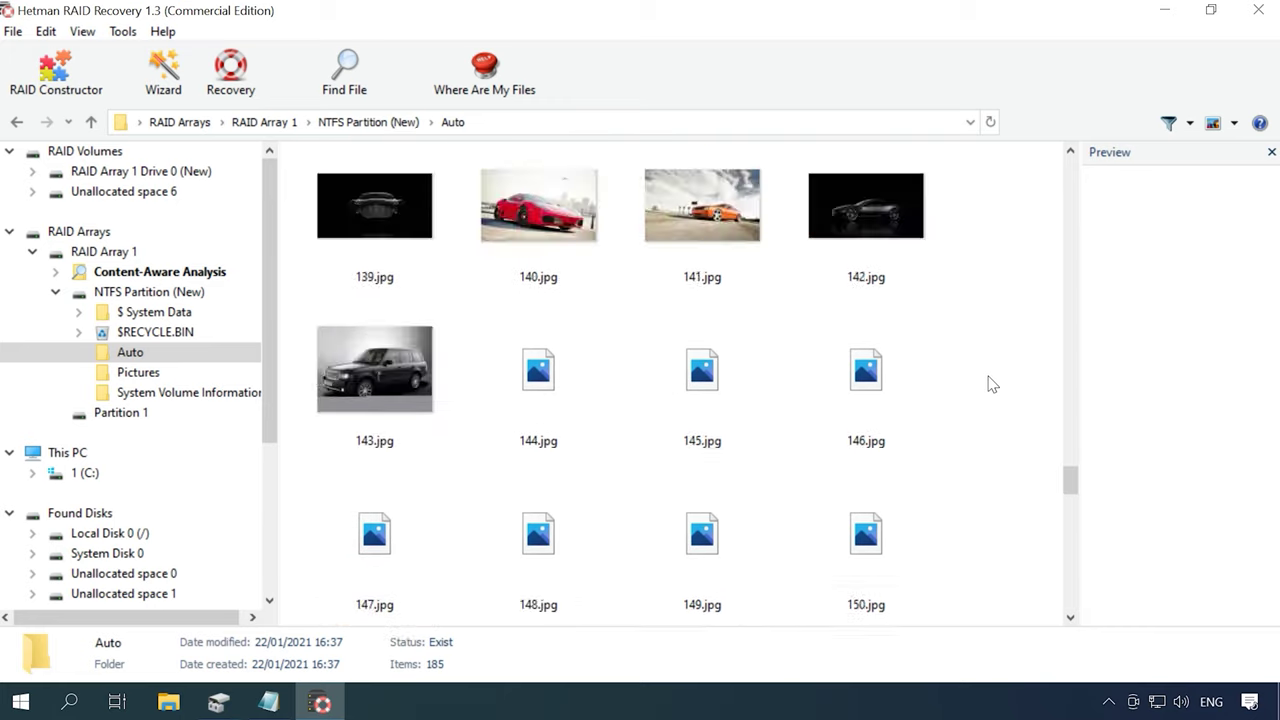
{"action": "scroll", "coordinate": [990, 384], "scroll_direction": "up", "scroll_amount": 10}
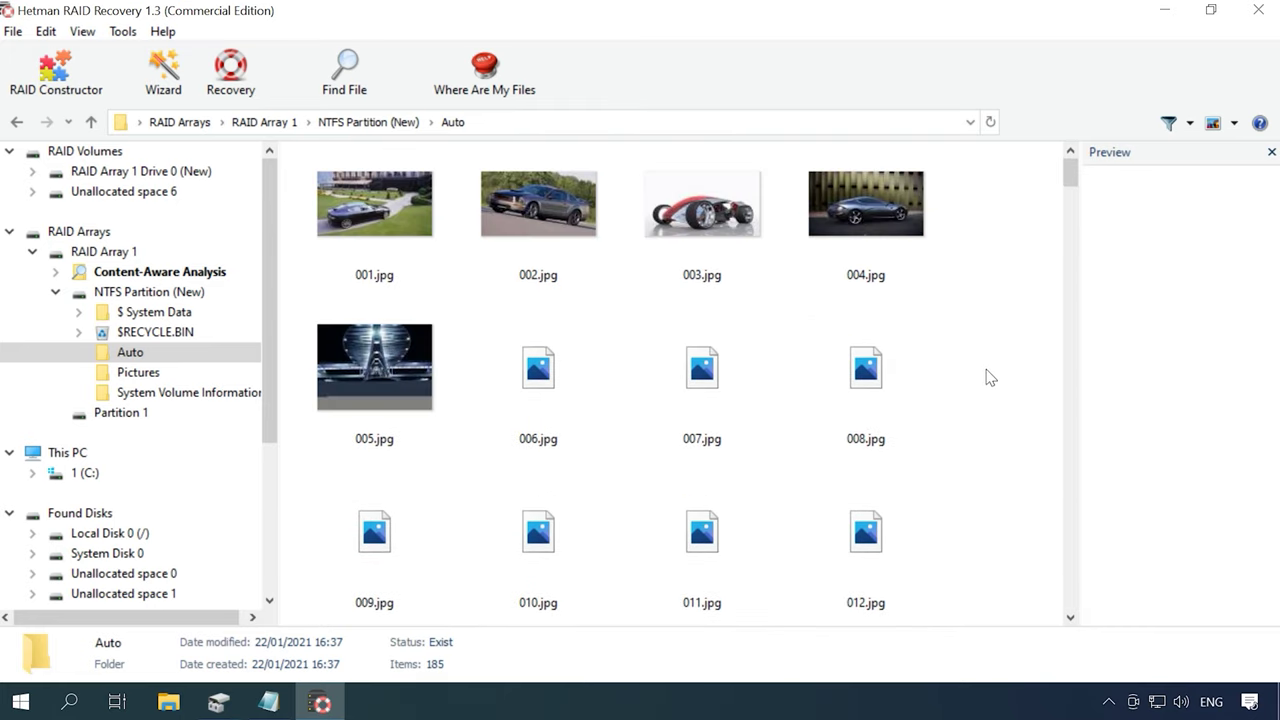
Return to the drive list, start the RAID Constructor in manual mode and open the choice of RAID types
{"action": "left_click", "coordinate": [95, 231]}
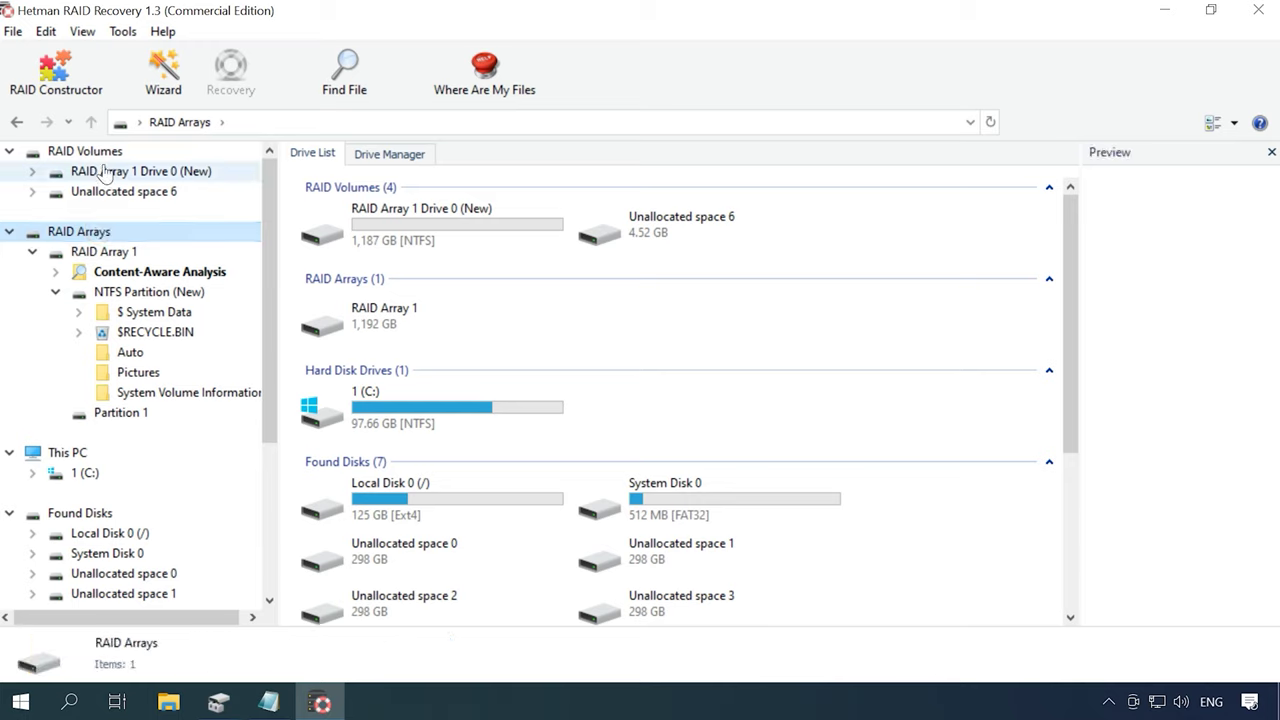
{"action": "left_click", "coordinate": [55, 72]}
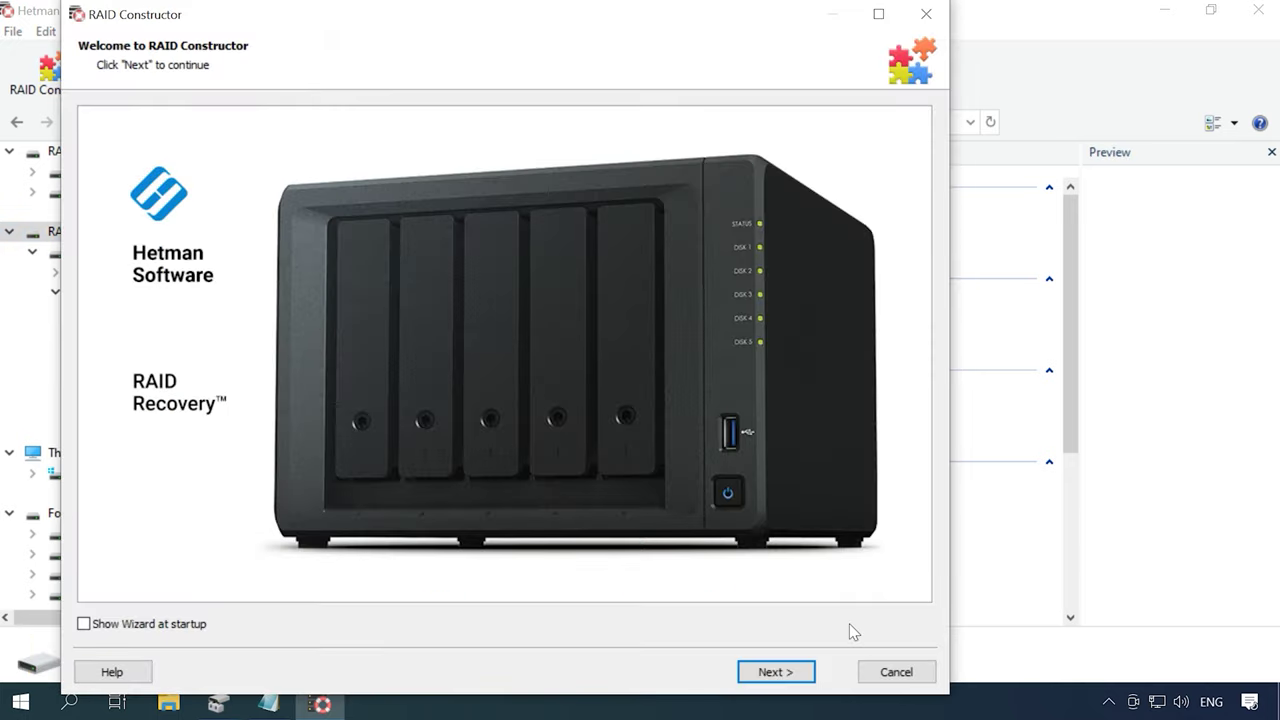
{"action": "left_click", "coordinate": [786, 671]}
{"action": "left_click", "coordinate": [150, 214]}
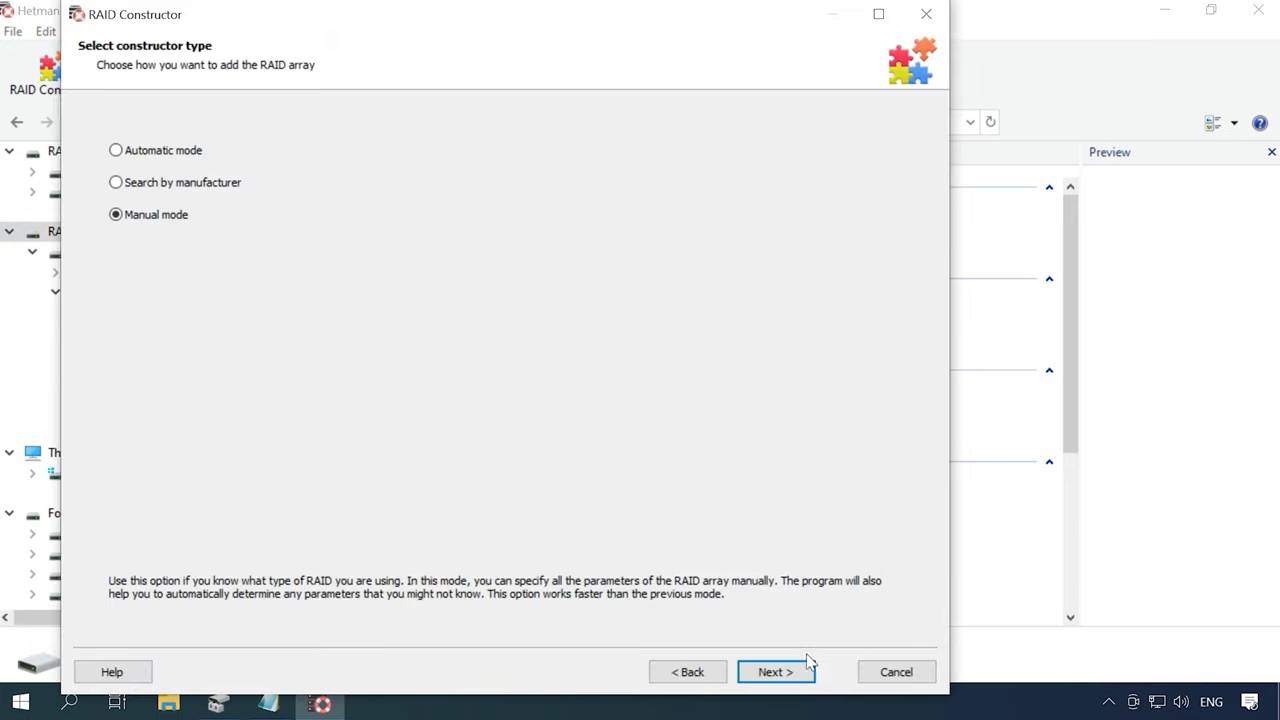
{"action": "left_click", "coordinate": [776, 671]}
{"action": "left_click", "coordinate": [341, 122]}
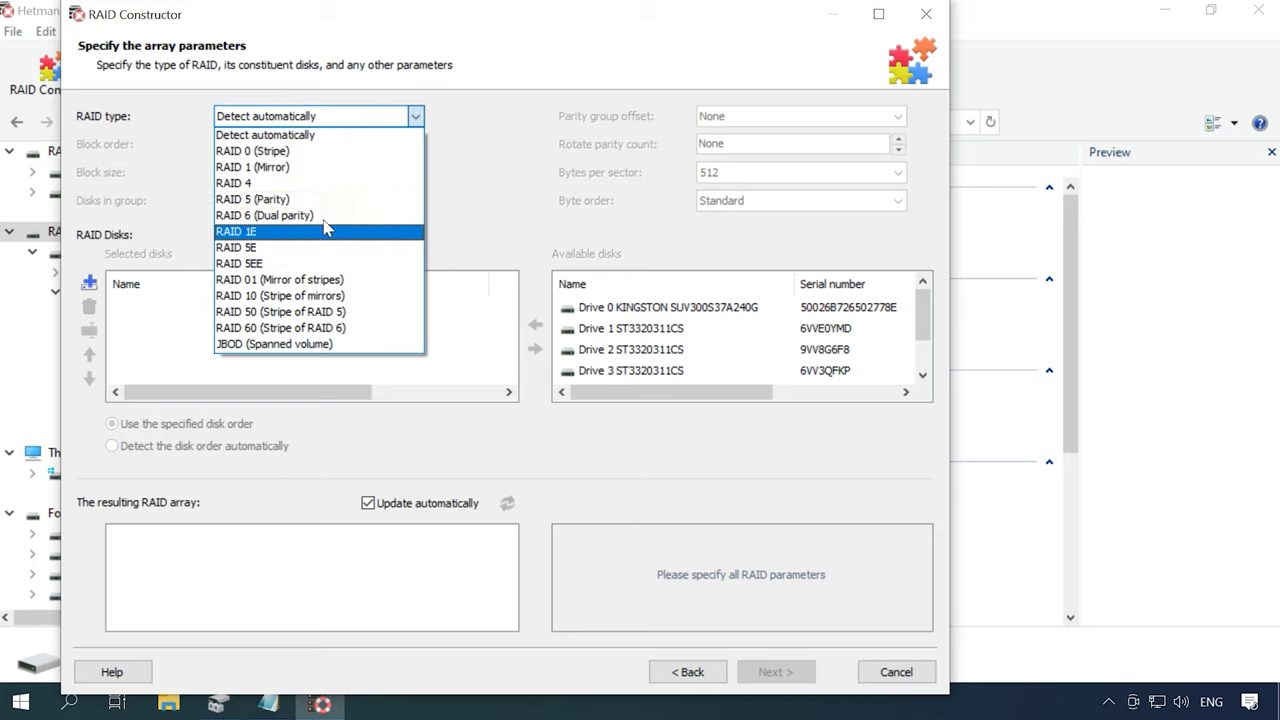